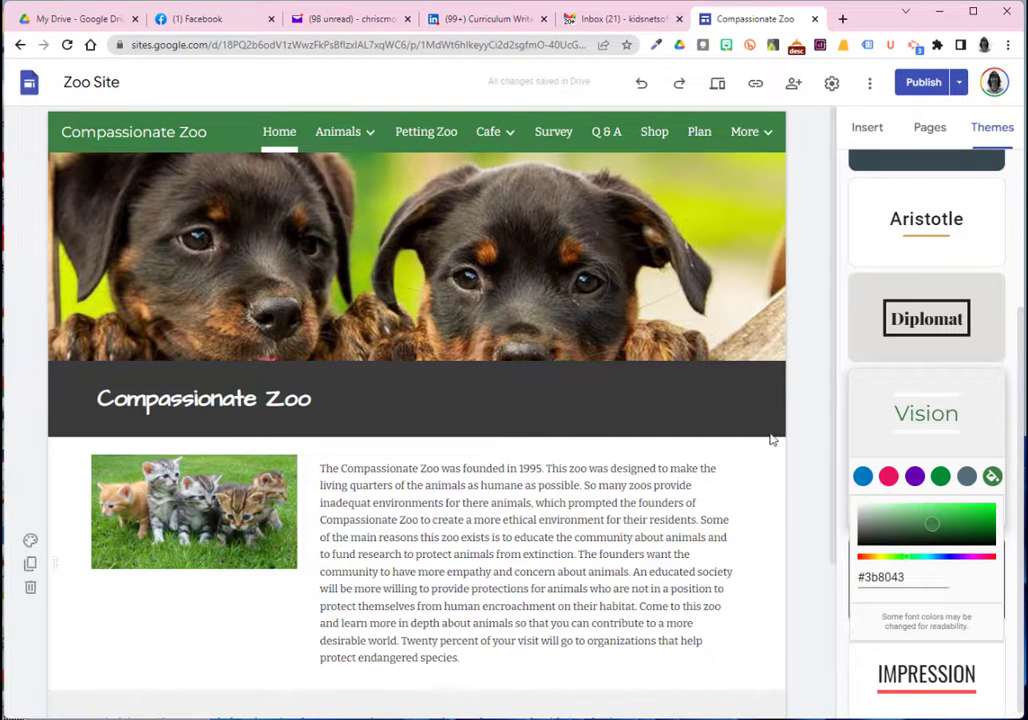
# - Replace the Home page's header image by uploading the elephants picture
pyautogui.click(294, 371)
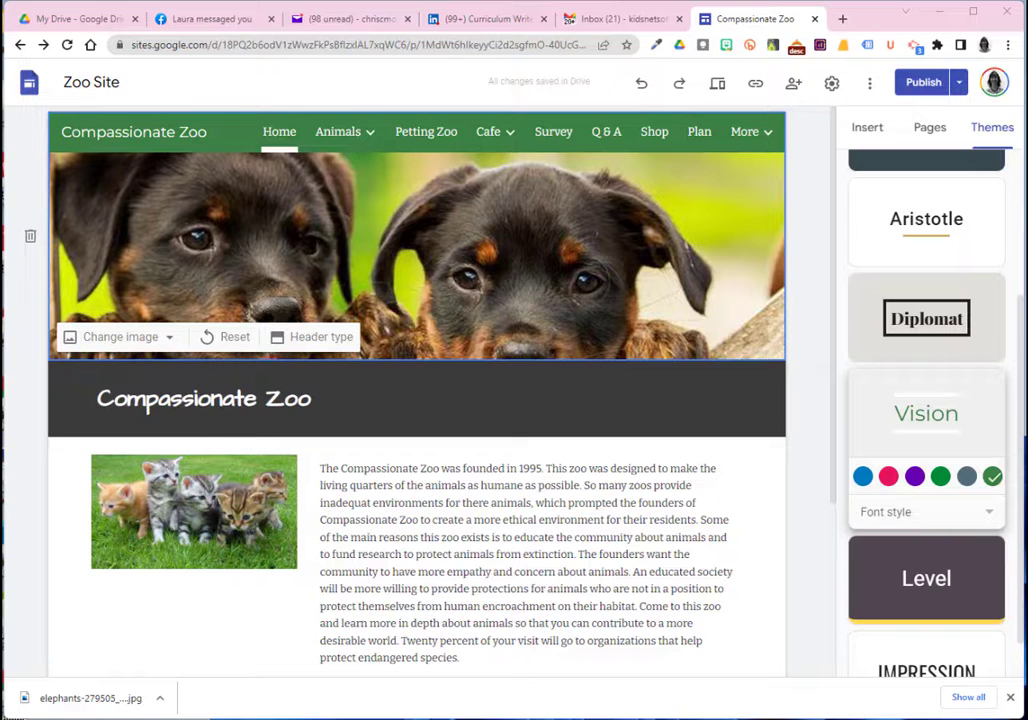
pyautogui.click(151, 337)
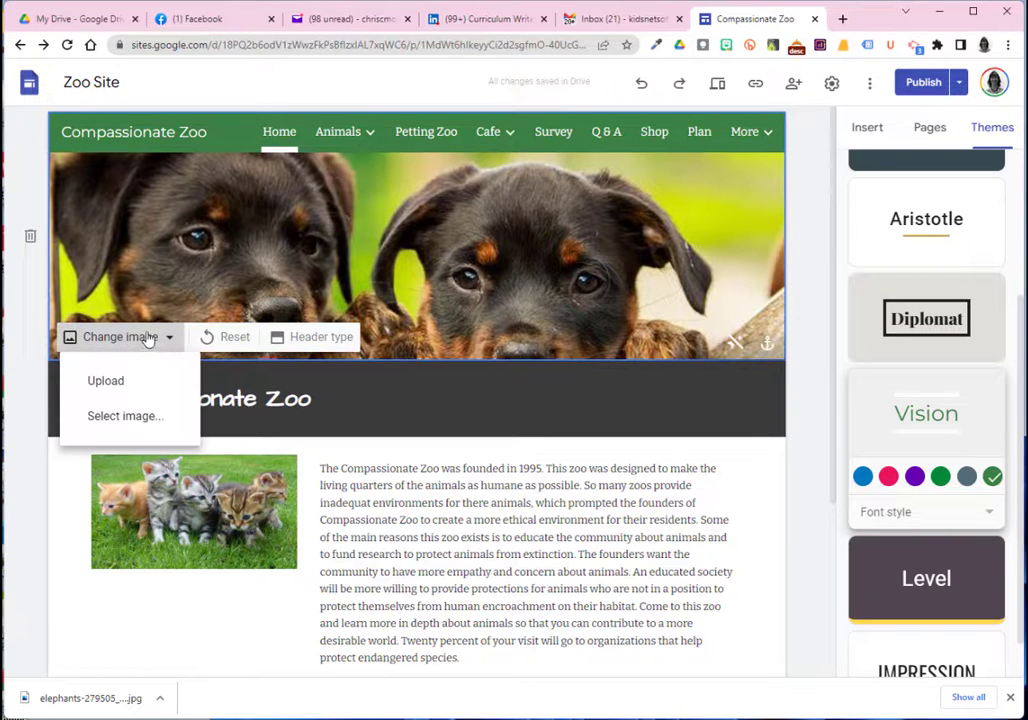
pyautogui.click(118, 387)
pyautogui.doubleClick(186, 138)
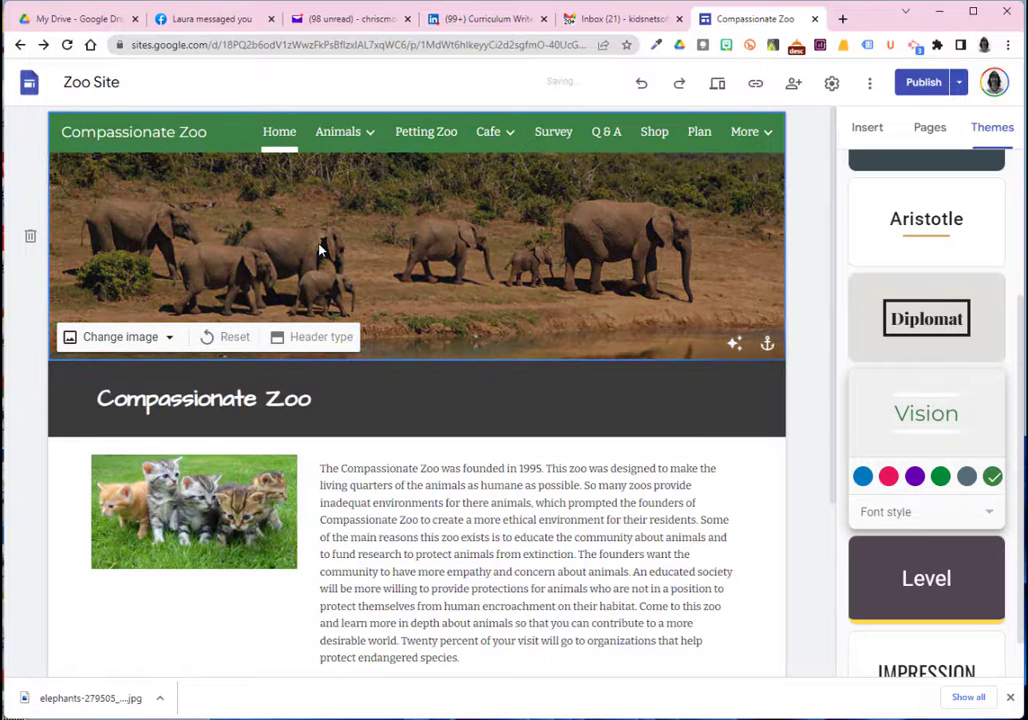
# - Try the header image's top and bottom anchors, set it back to the center anchor, and remove the readability adjustment
pyautogui.click(767, 344)
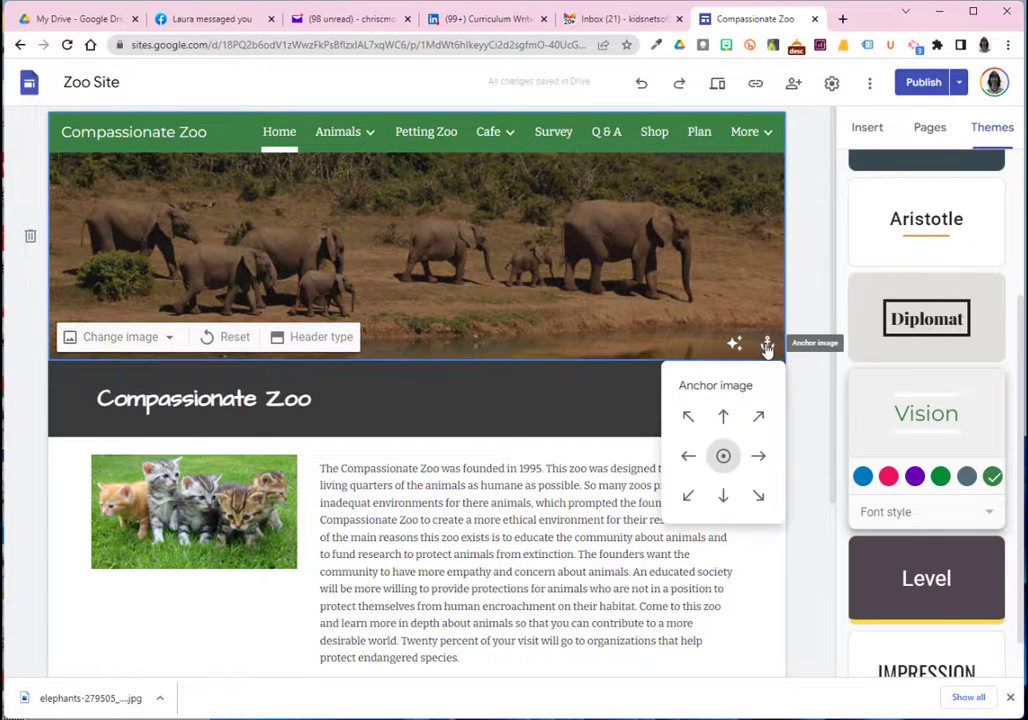
pyautogui.click(724, 416)
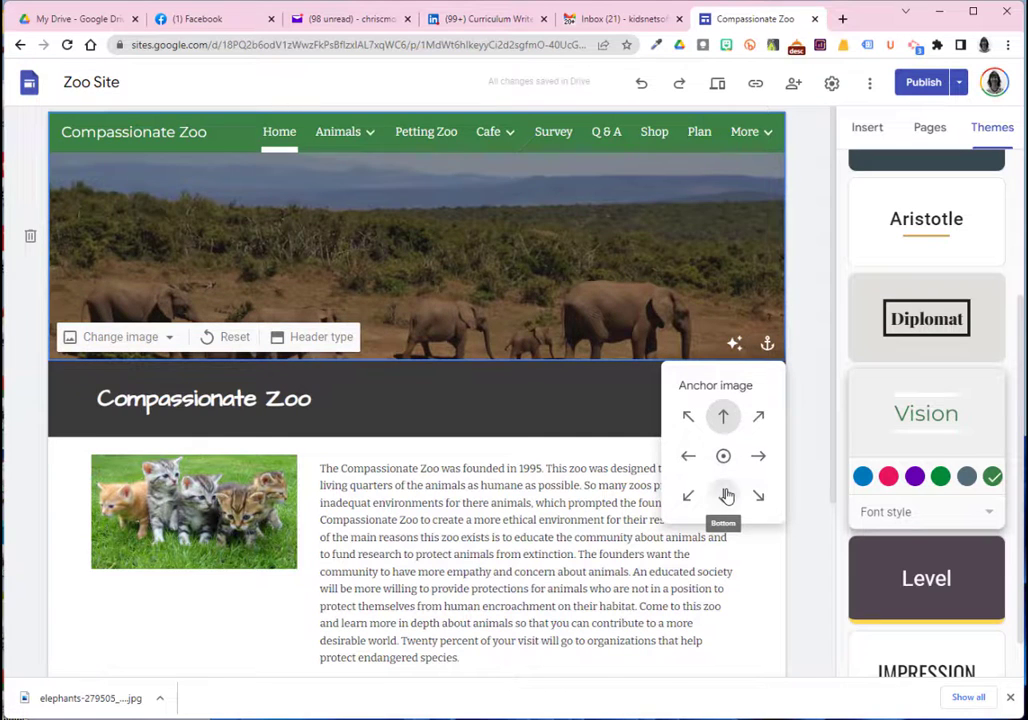
pyautogui.click(726, 496)
pyautogui.click(725, 457)
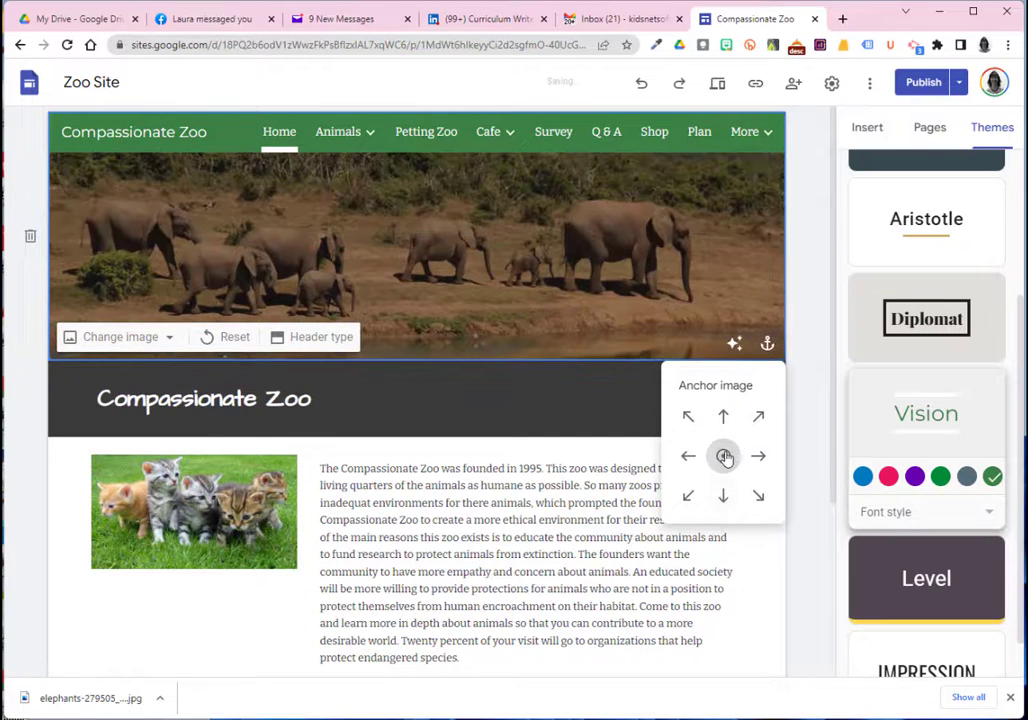
pyautogui.click(735, 343)
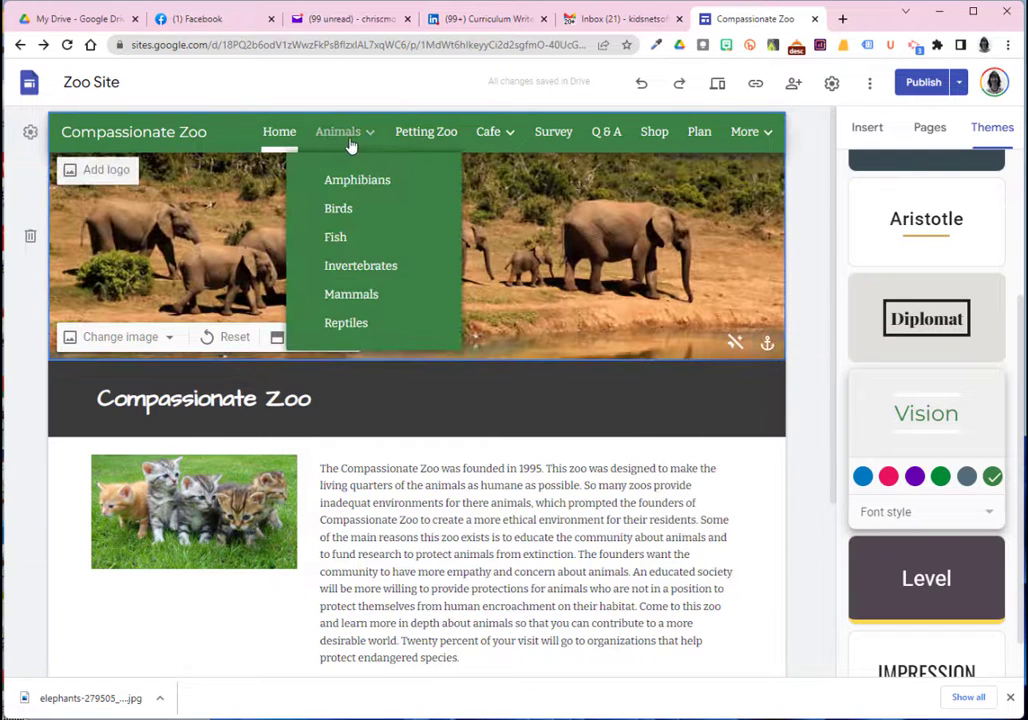
# - Go to the Animals page and upload a replacement for its puppy header image
pyautogui.click(337, 135)
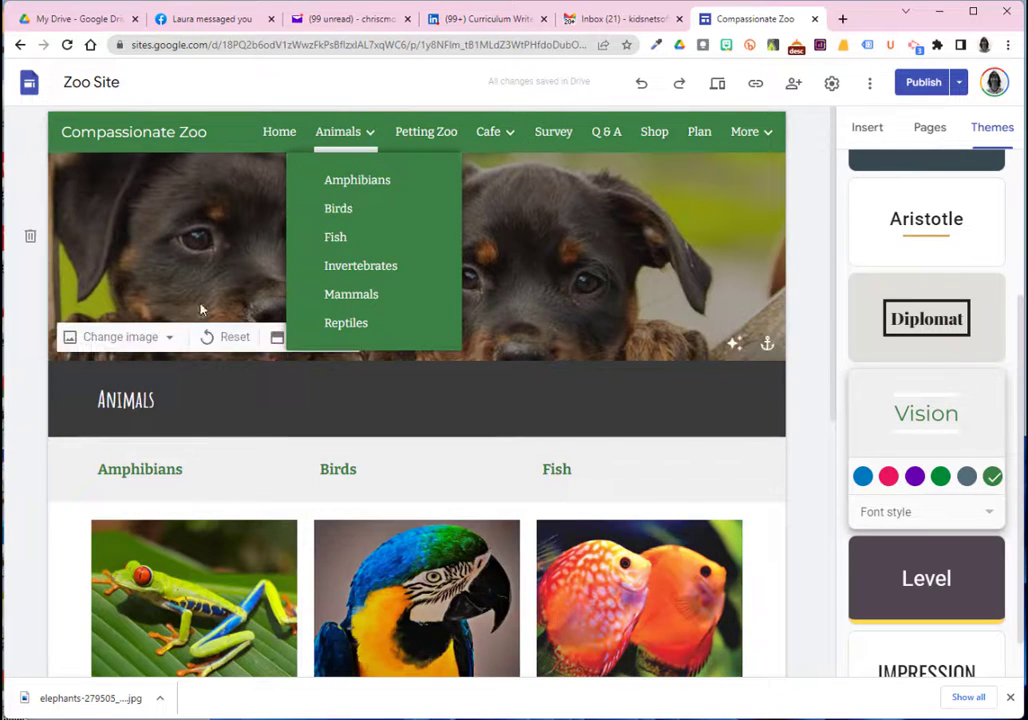
pyautogui.click(150, 338)
pyautogui.click(147, 388)
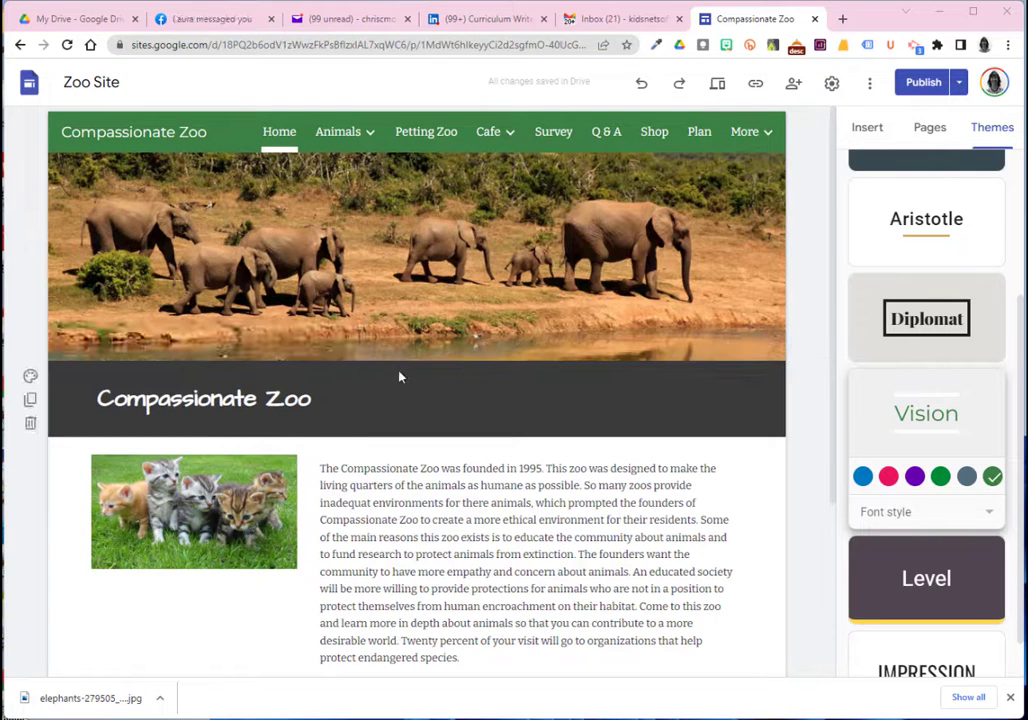
# - Set the Home page title to Amatic SC at size 30 and open the font choices for the Birds page heading
pyautogui.click(321, 394)
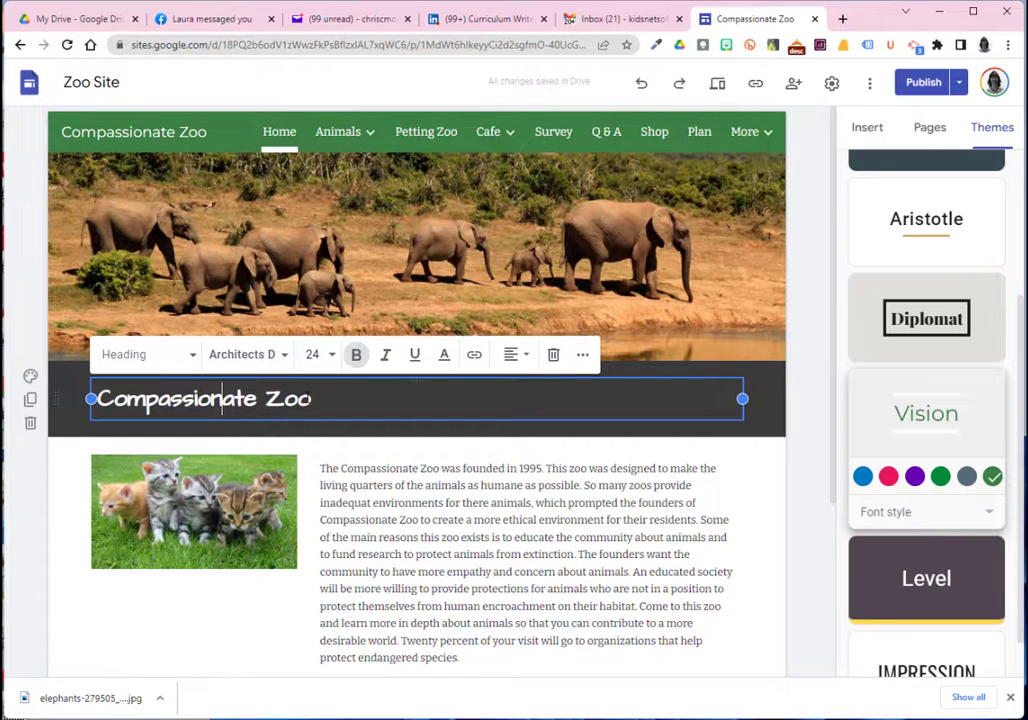
pyautogui.click(336, 135)
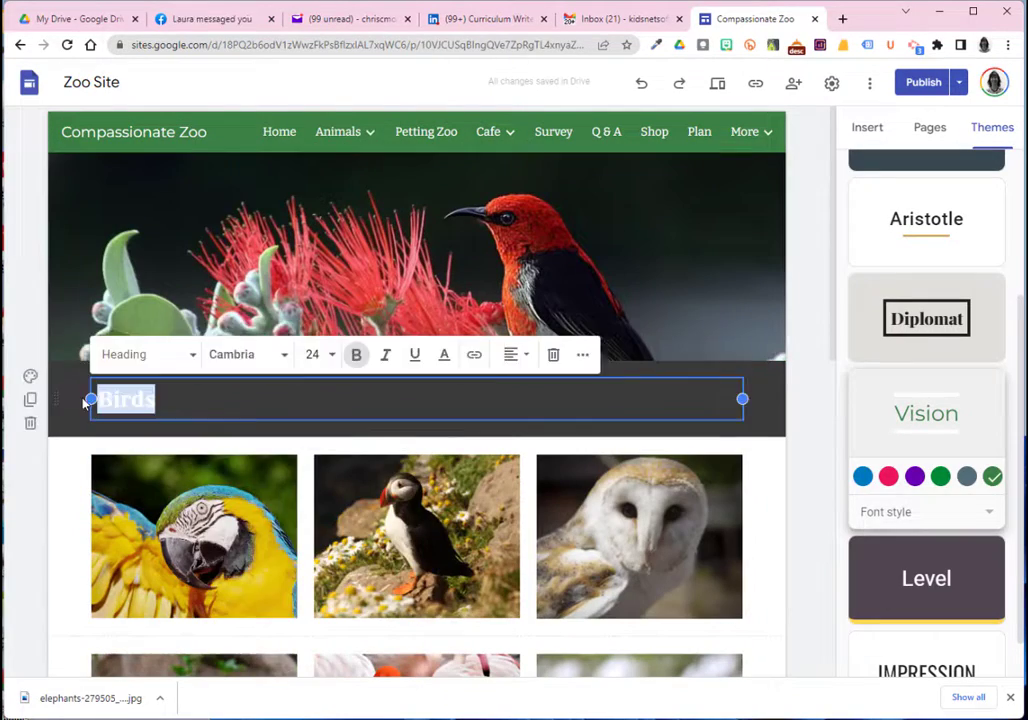
pyautogui.click(230, 356)
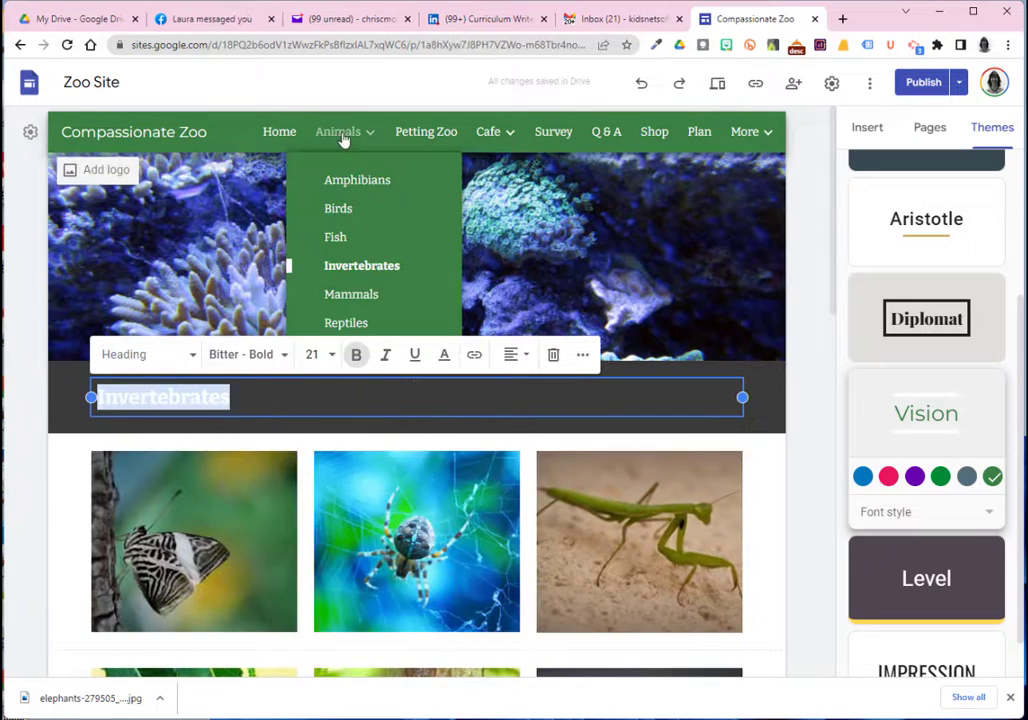
# - Set the Invertebrates page heading to the Amatic SC font at size 30
pyautogui.click(245, 354)
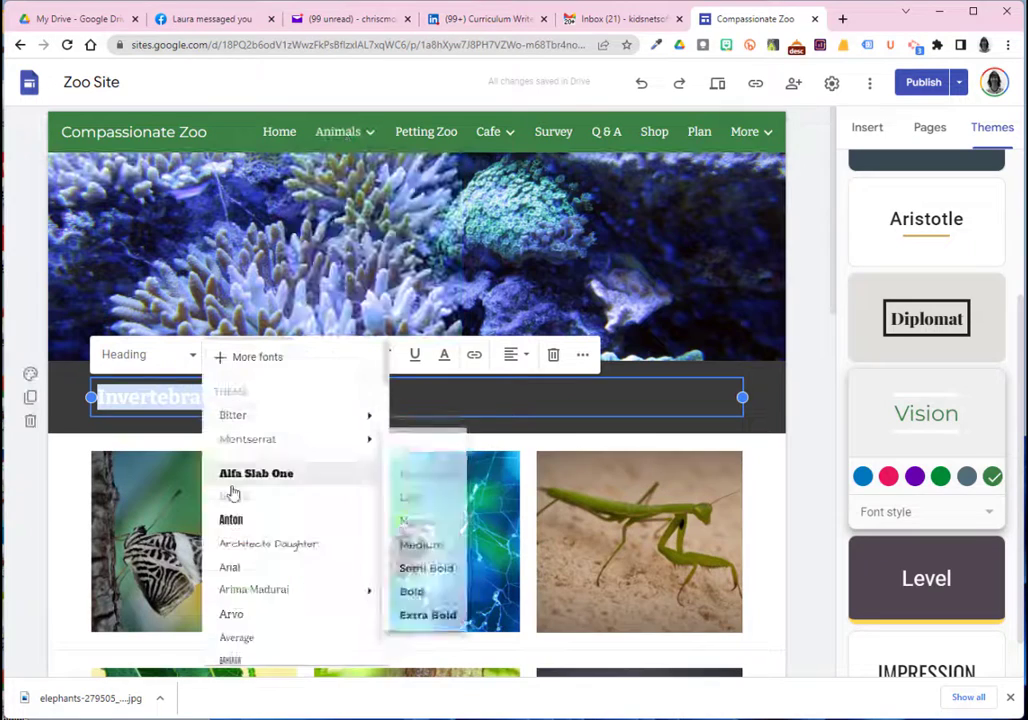
pyautogui.click(229, 497)
pyautogui.click(331, 355)
pyautogui.click(305, 530)
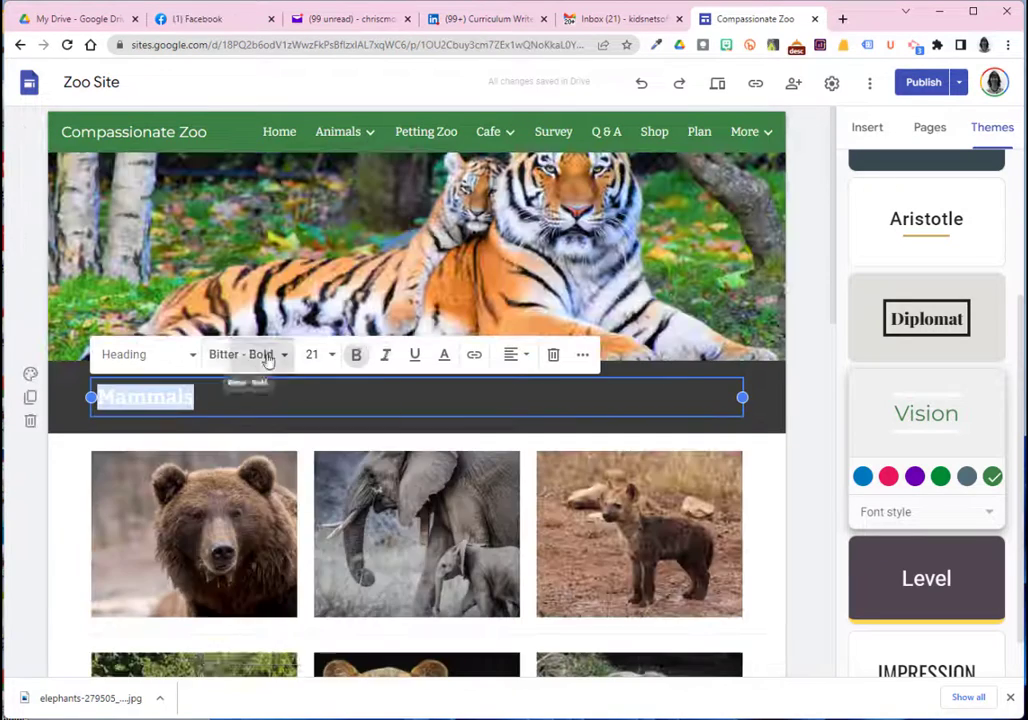
# - Format the Mammals page heading in Amatic SC at size 30
pyautogui.click(250, 355)
pyautogui.click(229, 497)
pyautogui.click(331, 355)
pyautogui.click(314, 606)
# - Go to the Reptiles page and set its heading to Amatic SC at size 30
pyautogui.moveTo(338, 131)
pyautogui.click(356, 324)
pyautogui.click(137, 397)
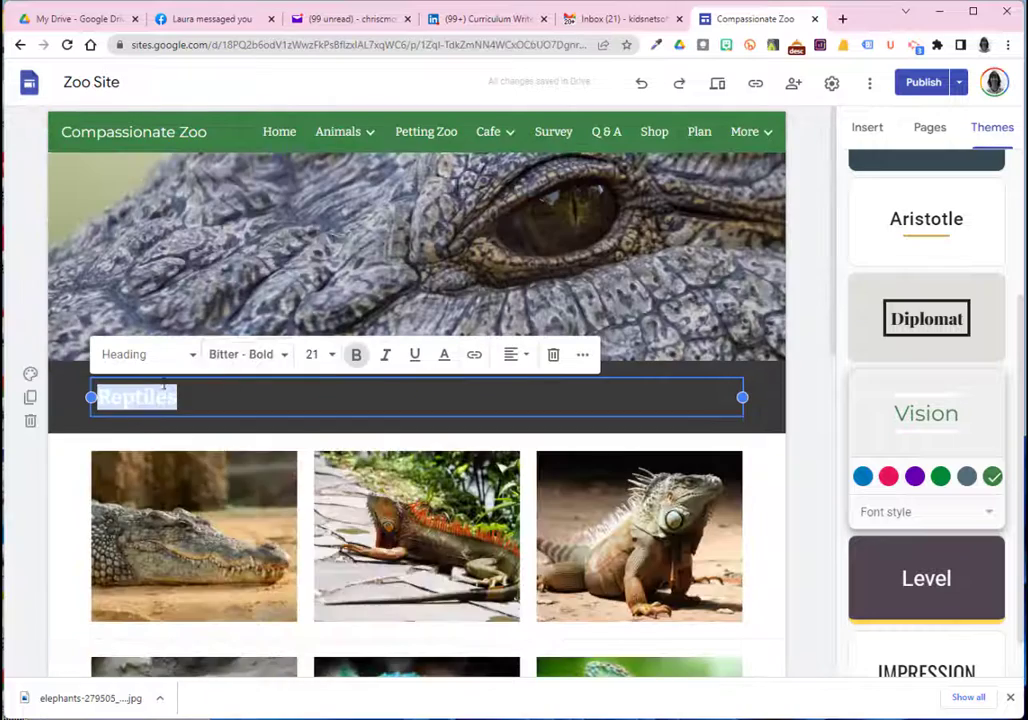
pyautogui.click(250, 355)
pyautogui.click(229, 497)
pyautogui.click(331, 355)
pyautogui.click(314, 606)
# - Go to the Petting Zoo page and format its heading in Amatic SC at size 30
pyautogui.click(426, 131)
pyautogui.moveTo(215, 398); pyautogui.dragTo(87, 395)
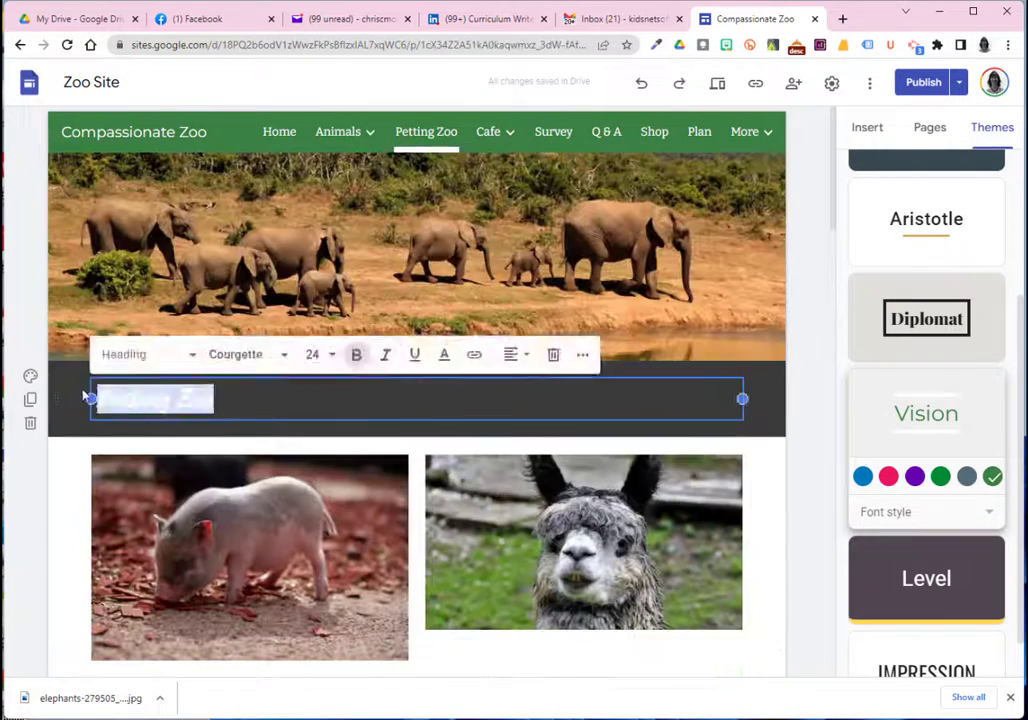
pyautogui.click(250, 355)
pyautogui.click(229, 497)
pyautogui.click(331, 355)
pyautogui.click(314, 606)
# - Go to the Cafe page and change its heading to the Amatic SC font at size 30
pyautogui.click(488, 131)
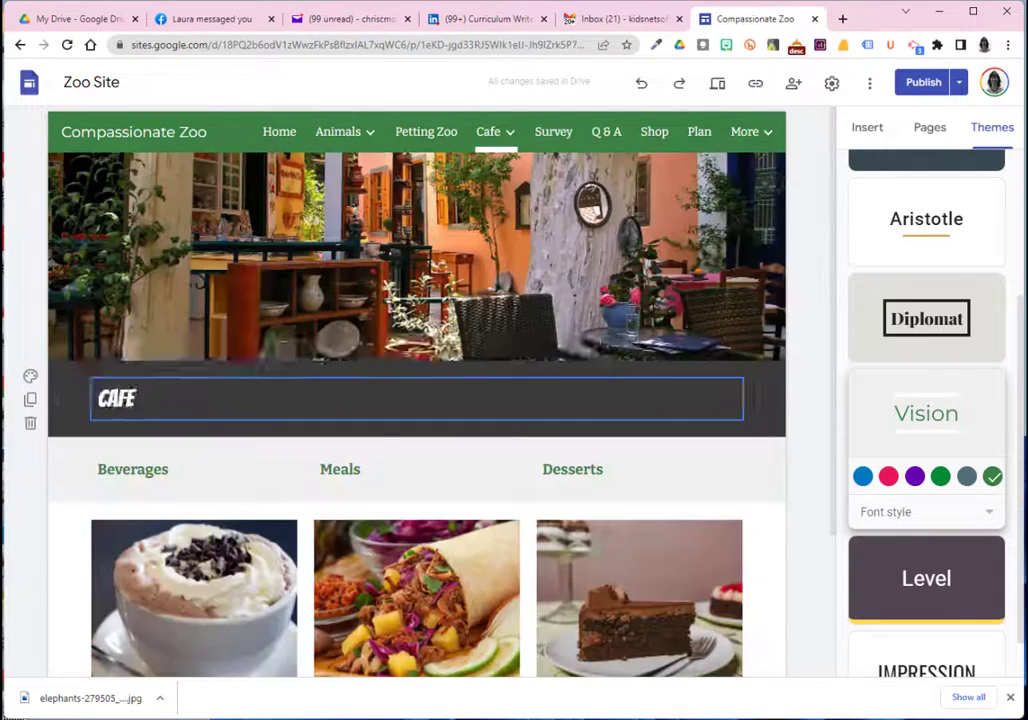
pyautogui.click(137, 397)
pyautogui.click(250, 355)
pyautogui.click(244, 500)
pyautogui.click(331, 355)
pyautogui.scroll(-1, 322, 643)
pyautogui.click(314, 606)
pyautogui.click(135, 400)
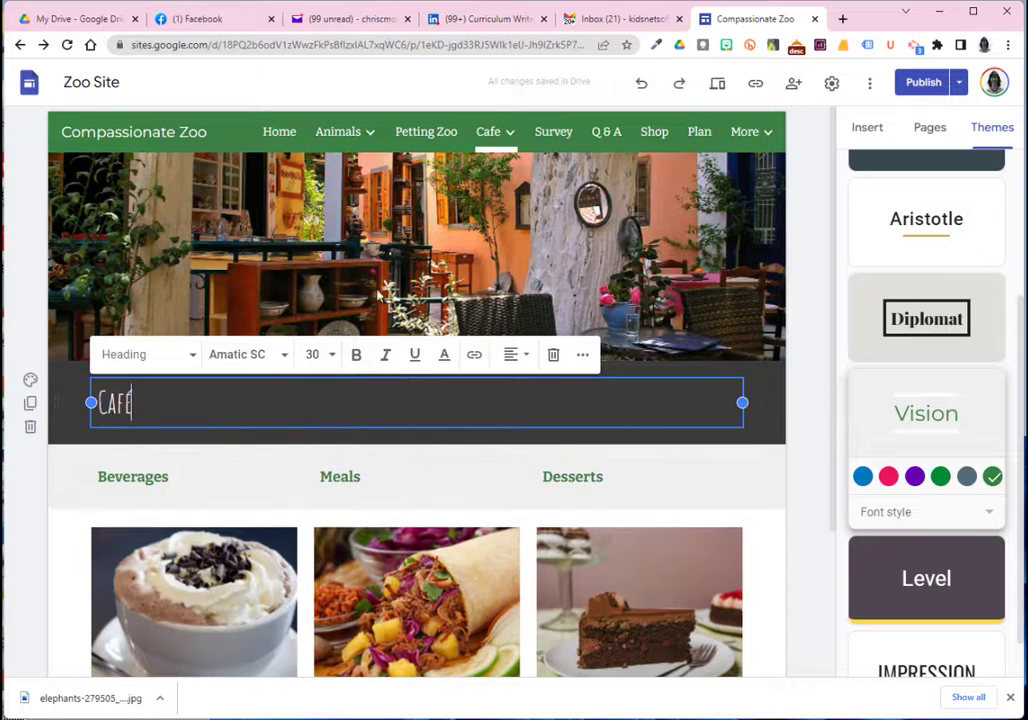
# - Go to the Beverages page and set its heading to Amatic SC at size 30
pyautogui.click(553, 131)
pyautogui.moveTo(212, 398); pyautogui.dragTo(90, 396)
pyautogui.click(250, 355)
pyautogui.click(240, 497)
pyautogui.click(331, 355)
pyautogui.click(314, 612)
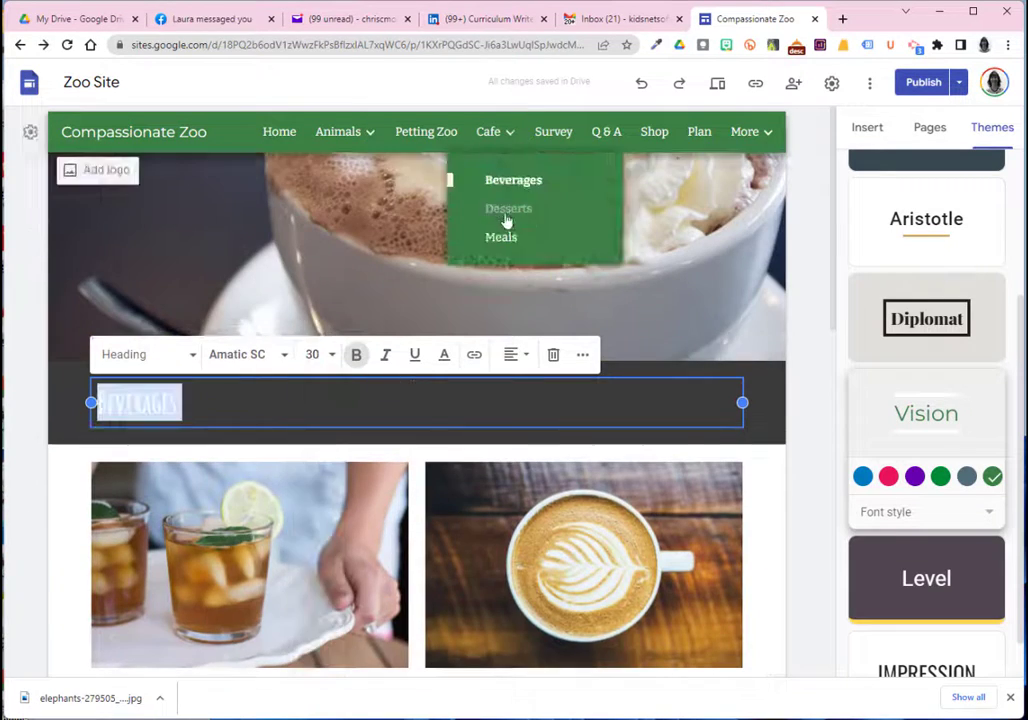
# - Go to the Desserts page under Cafe and set its heading to Amatic SC at size 30
pyautogui.click(506, 215)
pyautogui.moveTo(190, 398); pyautogui.dragTo(90, 396)
pyautogui.click(248, 355)
pyautogui.click(242, 497)
pyautogui.click(331, 355)
pyautogui.scroll(-1, 320, 620)
pyautogui.click(314, 609)
# - Go to the Meals page and set its heading to Amatic SC at size 30
pyautogui.click(500, 250)
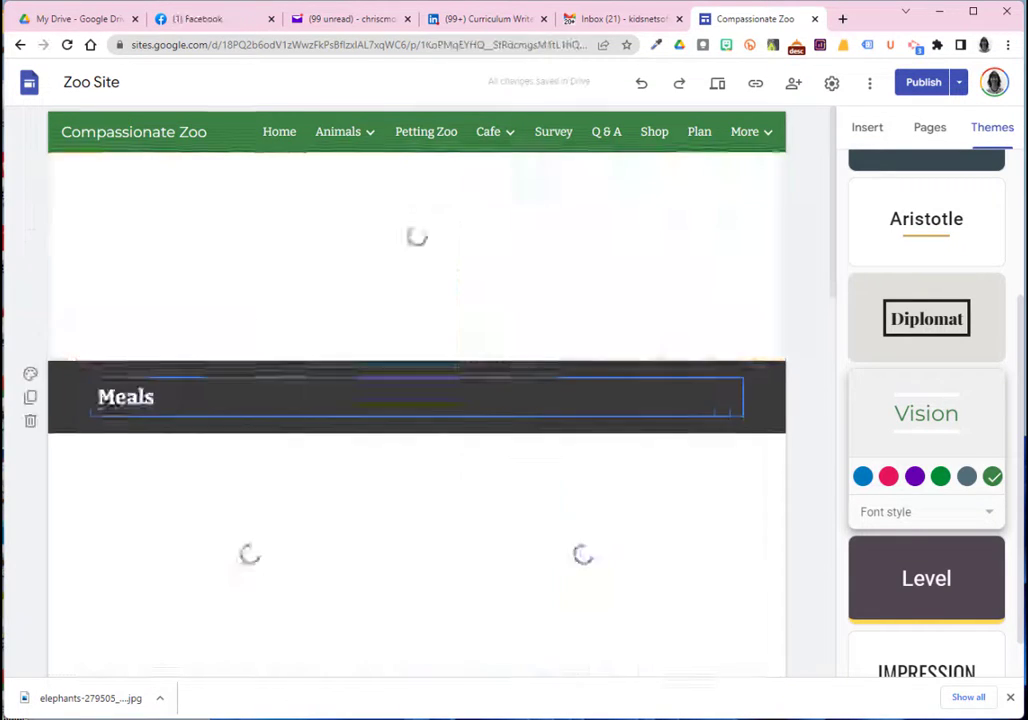
pyautogui.moveTo(162, 398); pyautogui.dragTo(92, 396)
pyautogui.click(249, 355)
pyautogui.click(260, 497)
pyautogui.click(331, 355)
pyautogui.scroll(-1, 320, 620)
pyautogui.click(314, 609)
# - Pass over the Survey page and set the Q & A page heading to Amatic SC at size 30
pyautogui.click(553, 131)
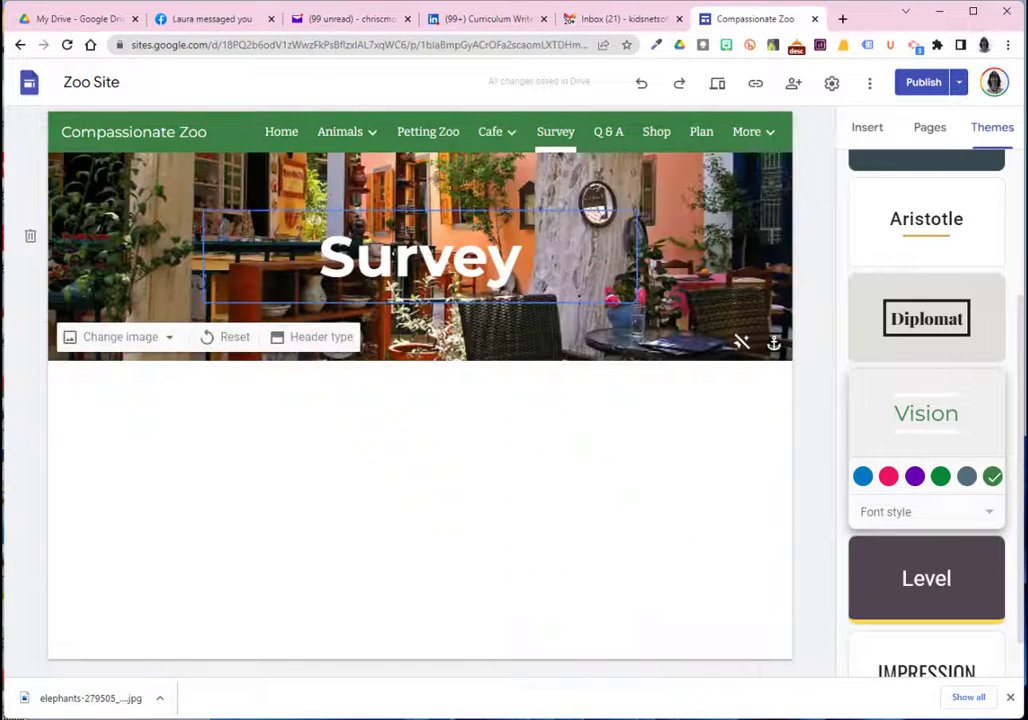
pyautogui.click(606, 131)
pyautogui.moveTo(160, 398); pyautogui.dragTo(92, 396)
pyautogui.click(246, 356)
pyautogui.click(242, 497)
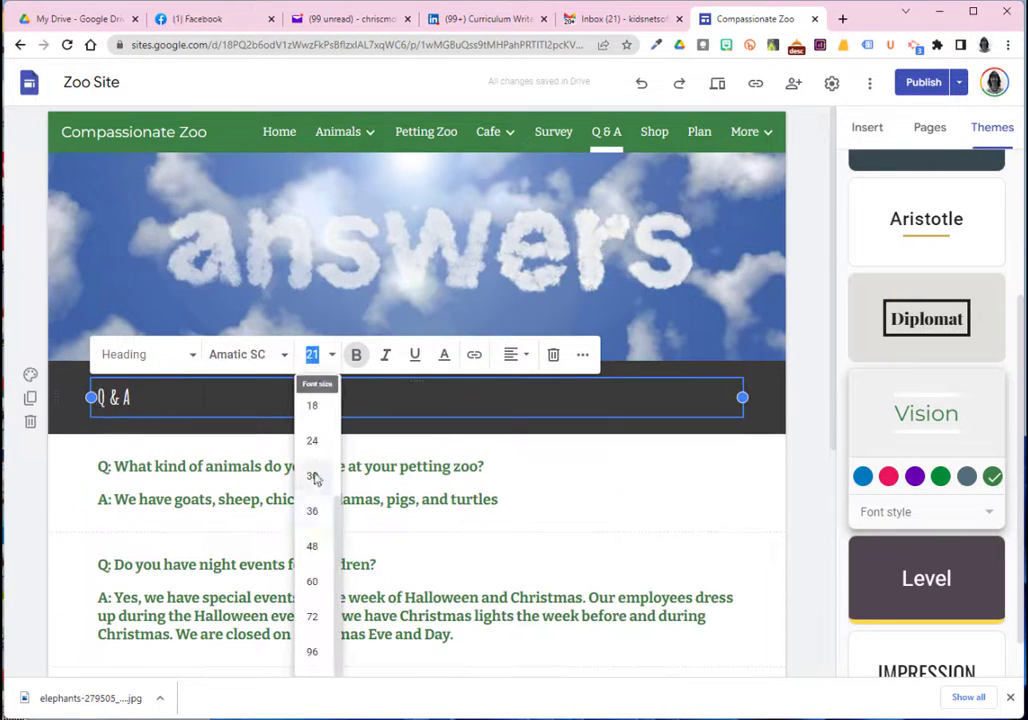
pyautogui.click(314, 478)
# - Go to the Shop page and set its heading to Amatic SC at size 30
pyautogui.click(654, 131)
pyautogui.moveTo(160, 402); pyautogui.dragTo(92, 402)
pyautogui.click(246, 356)
pyautogui.click(242, 497)
pyautogui.click(331, 355)
pyautogui.click(314, 478)
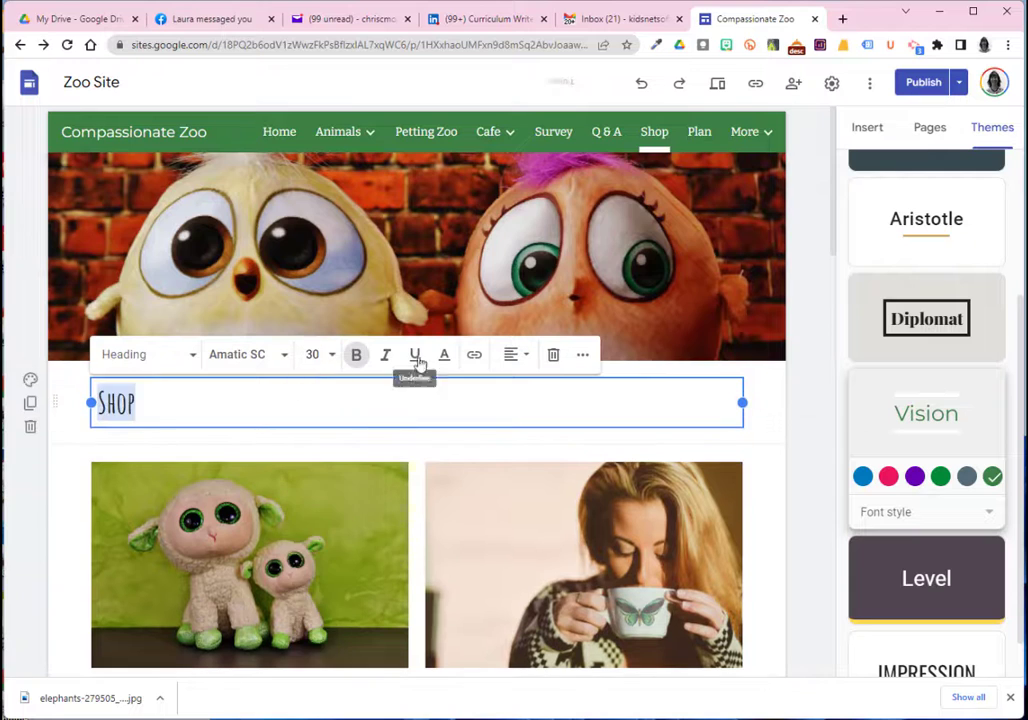
# - Go to the Plan page and set its heading to Amatic SC at size 30
pyautogui.click(699, 131)
pyautogui.moveTo(160, 402); pyautogui.dragTo(92, 402)
pyautogui.click(246, 356)
pyautogui.click(242, 497)
pyautogui.click(331, 355)
pyautogui.click(314, 478)
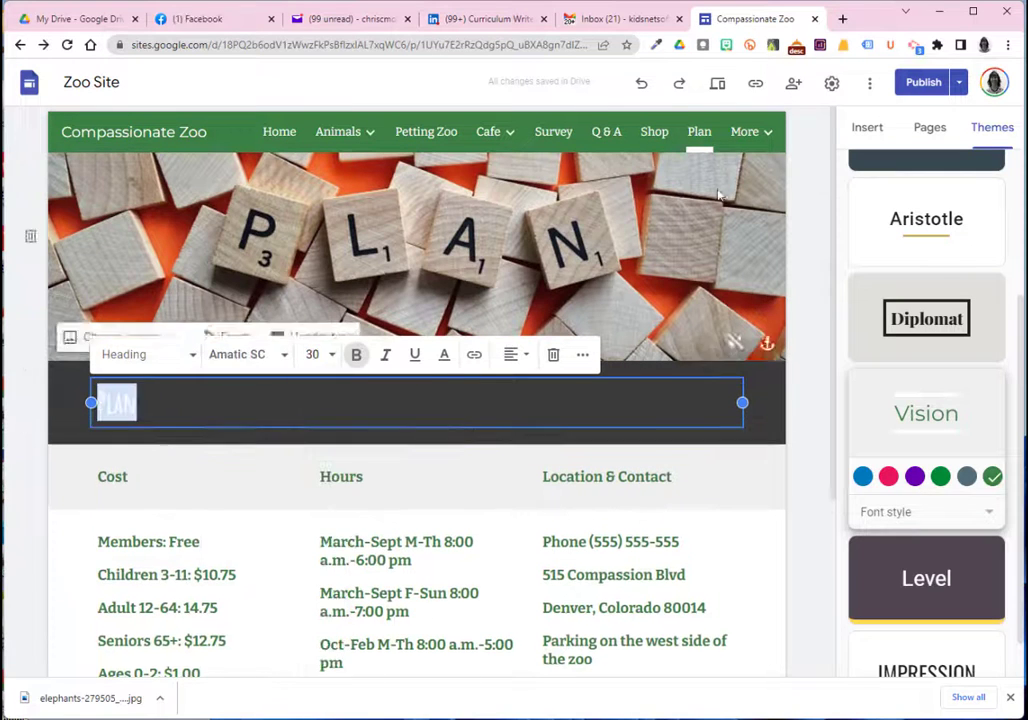
# - Go to the Multi-Media page and set its heading to Amatic SC at size 30
pyautogui.click(776, 162)
pyautogui.click(752, 172)
pyautogui.moveTo(230, 399); pyautogui.dragTo(93, 399)
pyautogui.click(246, 356)
pyautogui.click(242, 497)
pyautogui.click(331, 355)
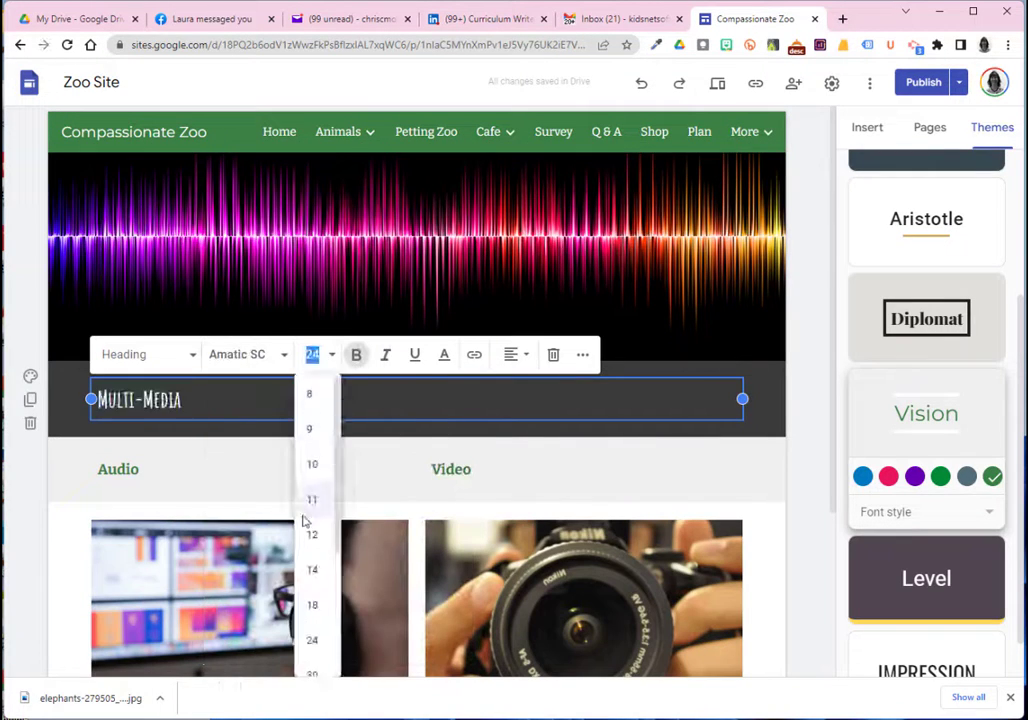
pyautogui.click(314, 478)
# - Go to the Audio page under Multi-Media and set its heading to Amatic SC at size 30
pyautogui.moveTo(718, 151)
pyautogui.click(620, 180)
pyautogui.click(672, 208)
pyautogui.moveTo(160, 401); pyautogui.dragTo(93, 401)
pyautogui.click(246, 356)
pyautogui.click(242, 497)
pyautogui.click(331, 355)
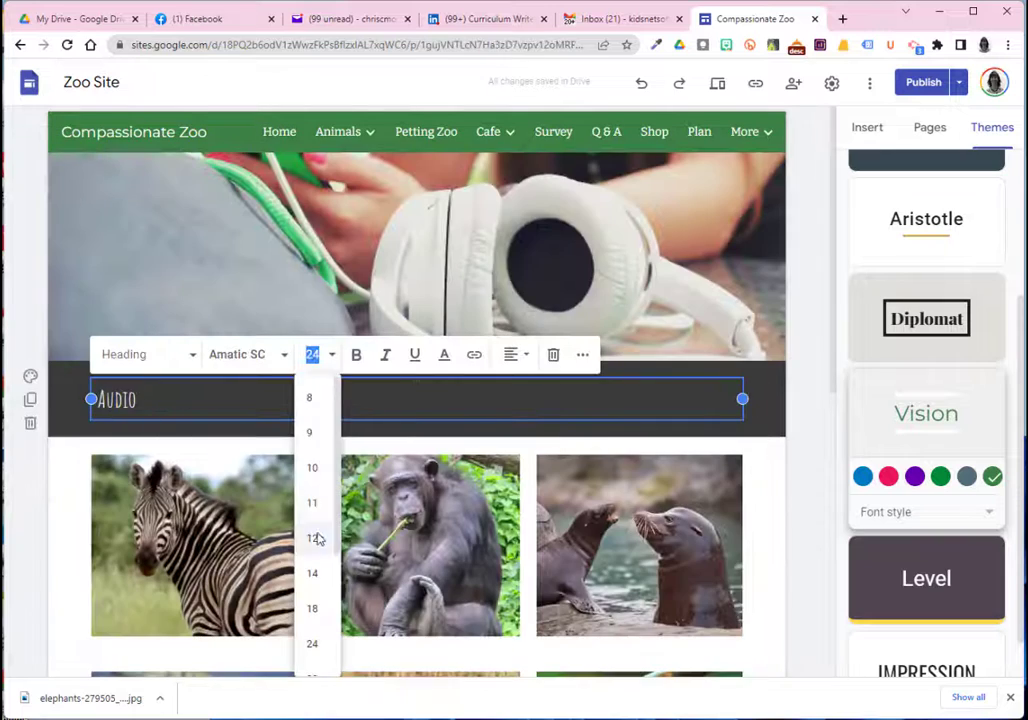
pyautogui.scroll(-2, 318, 538)
pyautogui.click(314, 478)
# - Go to the Video page under Multi-Media and set its heading to Amatic SC at size 30
pyautogui.click(620, 180)
pyautogui.click(668, 237)
pyautogui.moveTo(160, 400); pyautogui.dragTo(95, 400)
pyautogui.click(268, 357)
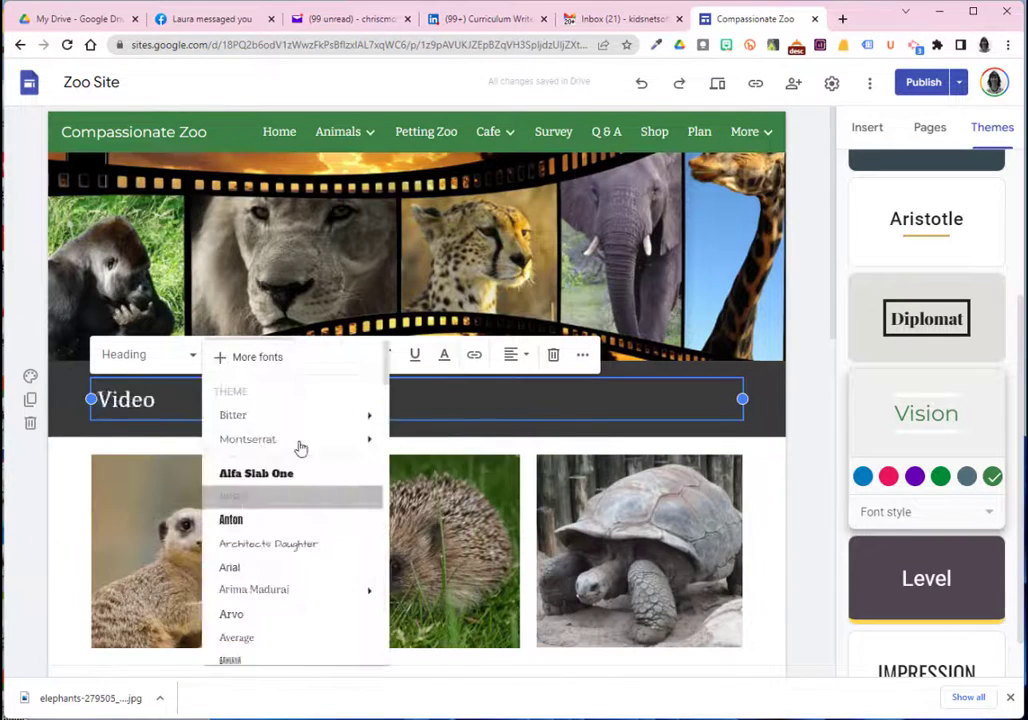
pyautogui.click(242, 497)
pyautogui.click(331, 355)
pyautogui.click(310, 603)
# - Go to the Thanks page and set its heading to Amatic SC at size 30
pyautogui.click(655, 209)
pyautogui.moveTo(180, 400); pyautogui.dragTo(95, 400)
pyautogui.click(268, 357)
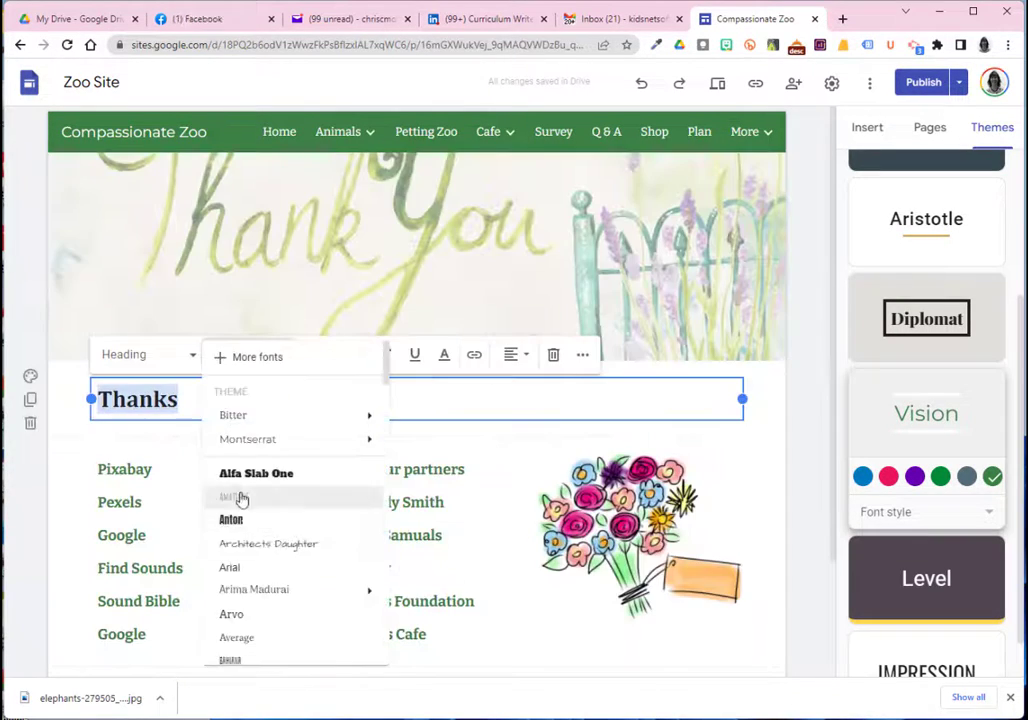
pyautogui.click(242, 497)
pyautogui.click(331, 355)
pyautogui.click(312, 603)
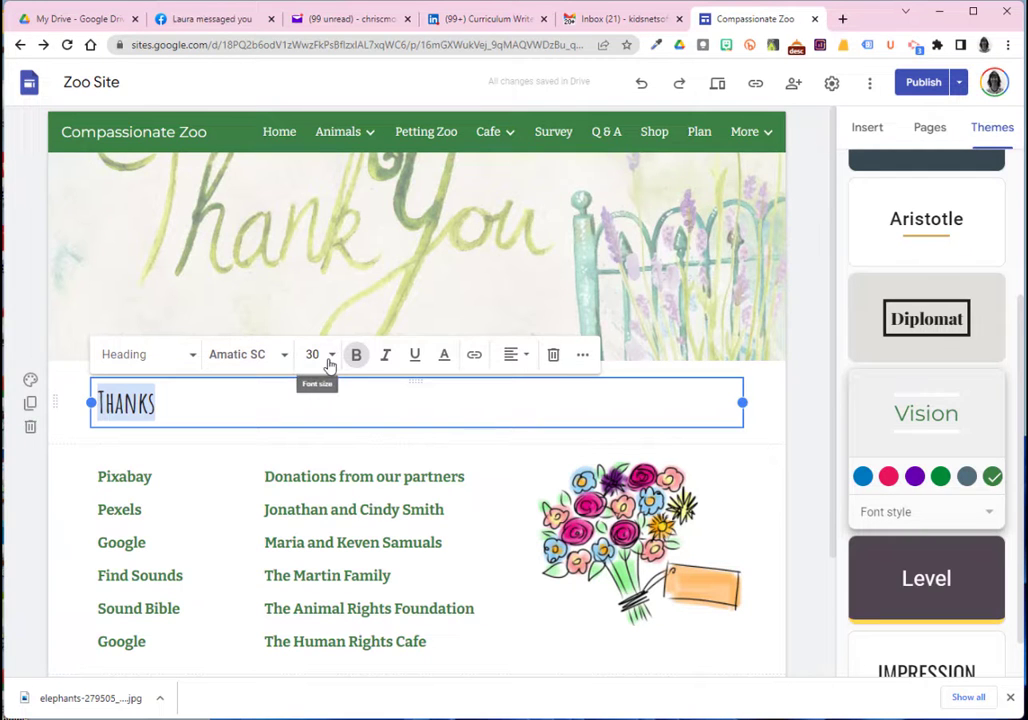
# - Return to the Home page and delete the kittens picture beside the introductory text
pyautogui.click(280, 133)
pyautogui.moveTo(335, 138)
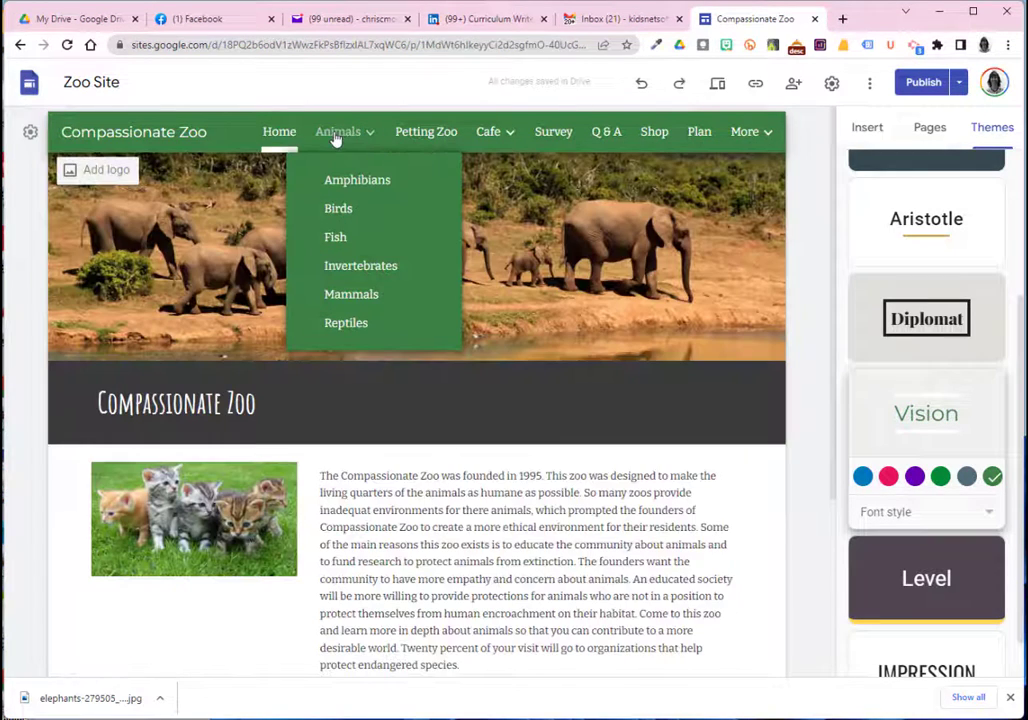
pyautogui.click(199, 540)
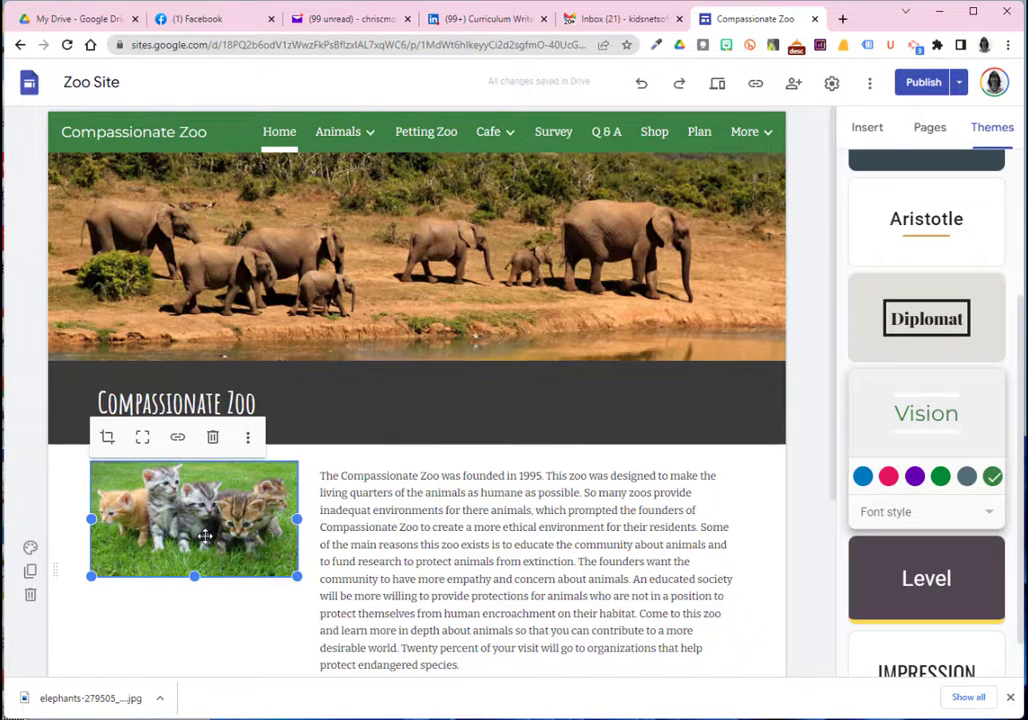
pyautogui.press('Delete')
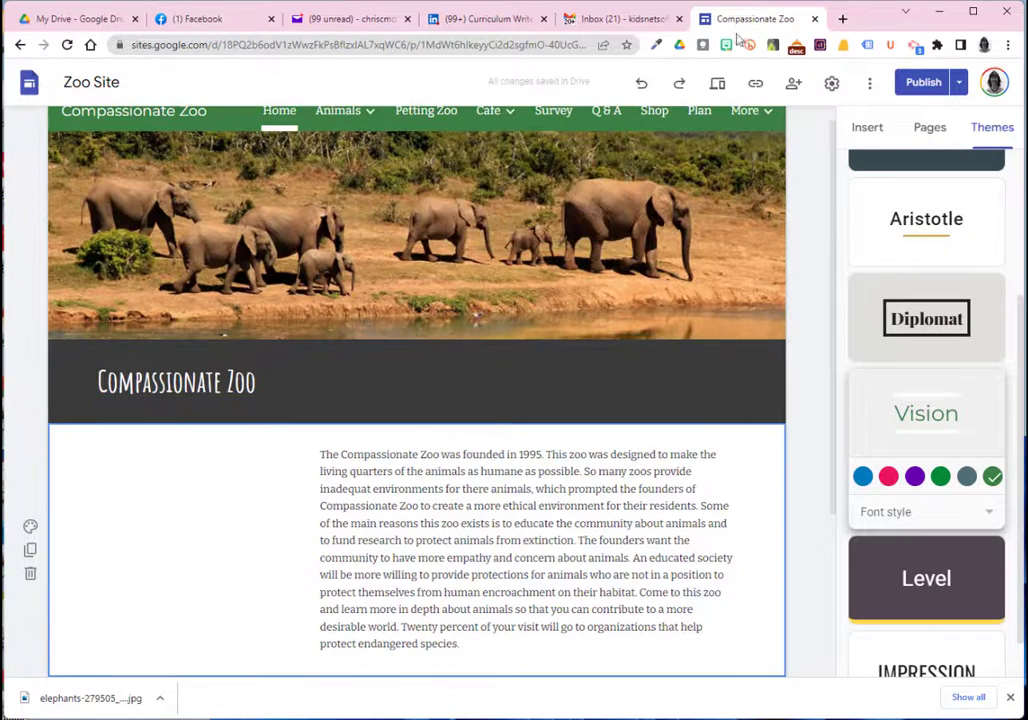
# - Start adding an image to the Home page from Google Image Search and search for "bear"
pyautogui.click(865, 131)
pyautogui.click(971, 185)
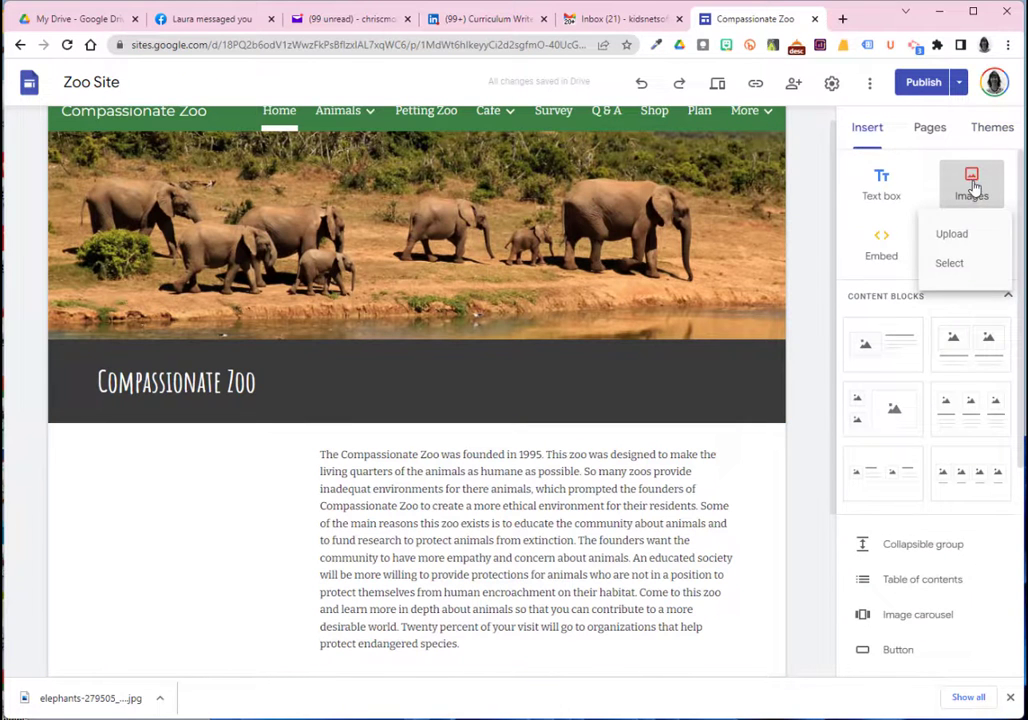
pyautogui.click(952, 264)
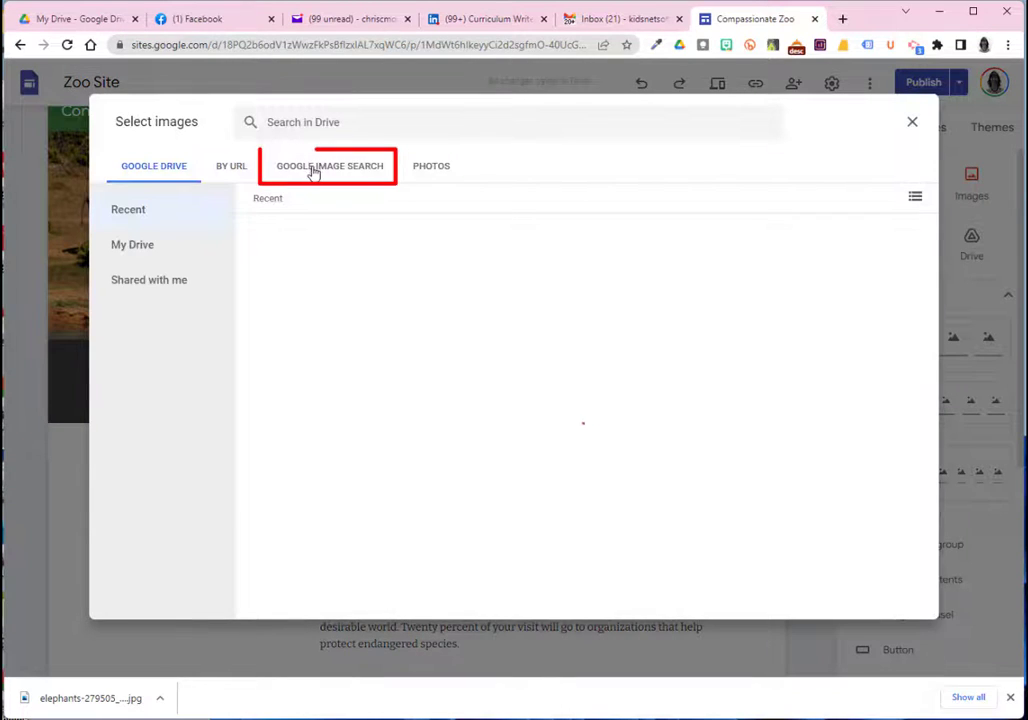
pyautogui.click(314, 172)
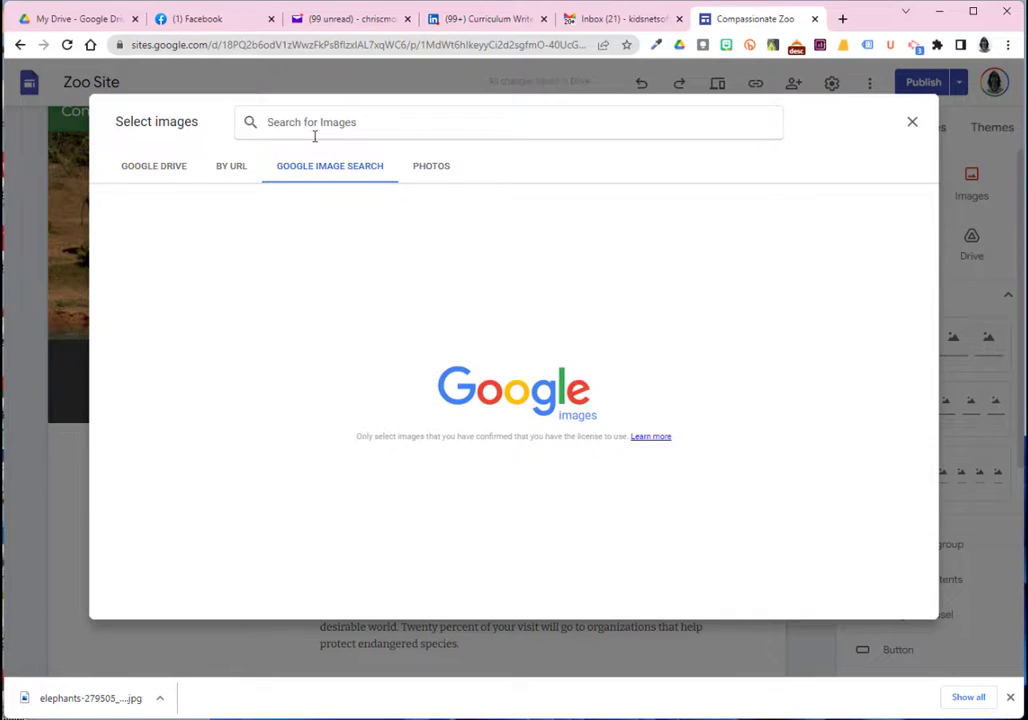
pyautogui.write('bear')
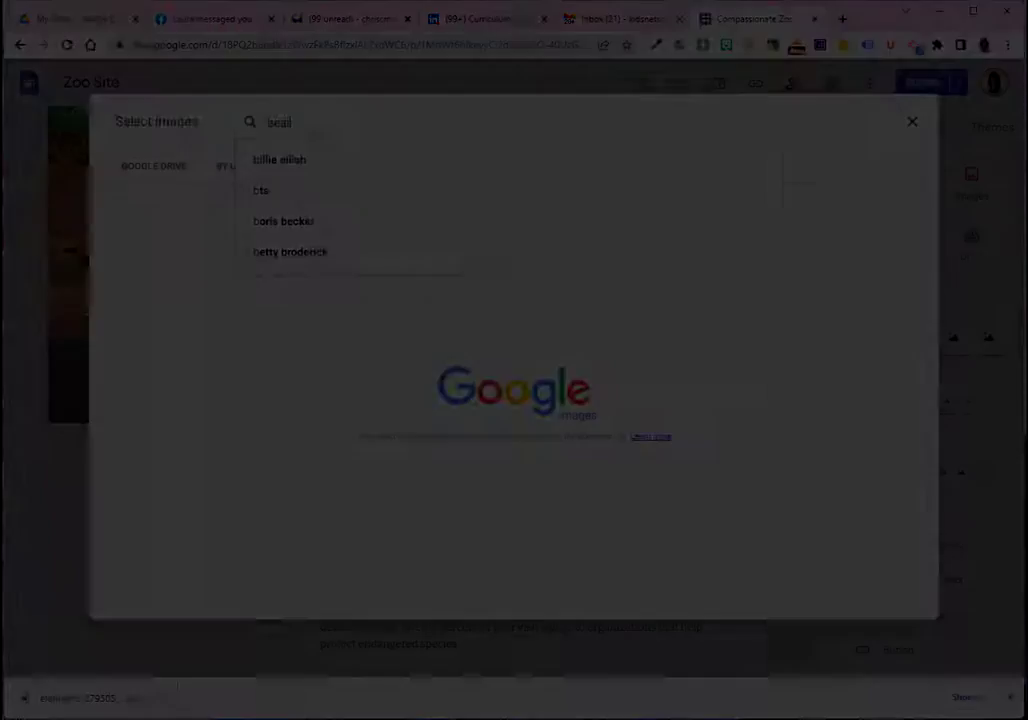
pyautogui.press('Return')
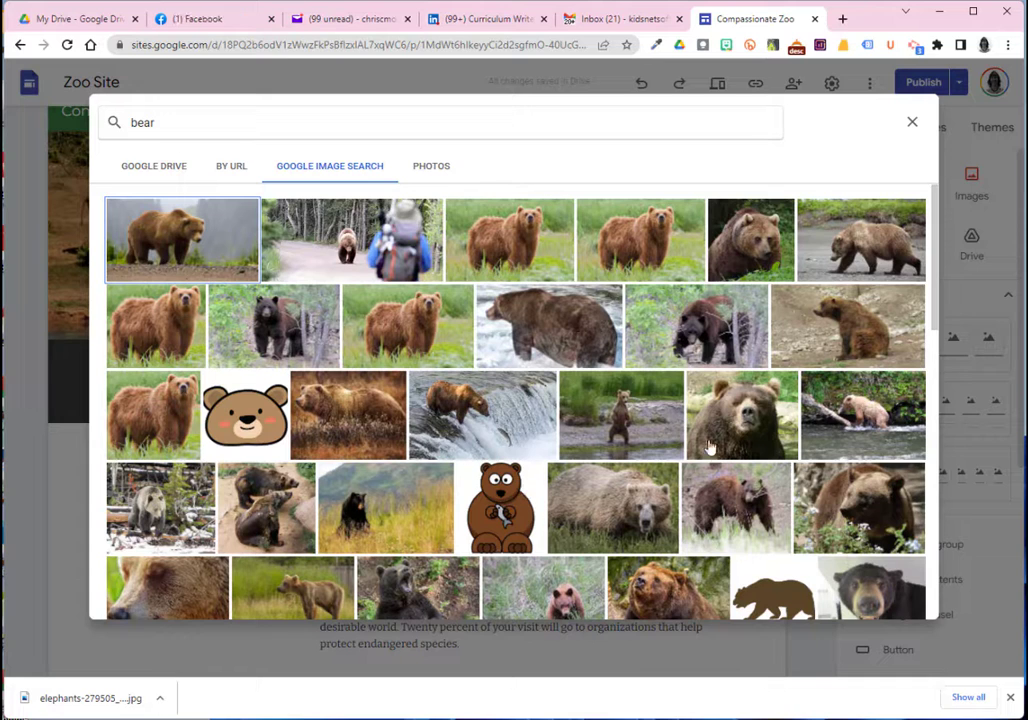
# - Insert the photo of the brown bear standing in green grass and move it beside the Home page's introductory text
pyautogui.scroll(-1, 398, 492)
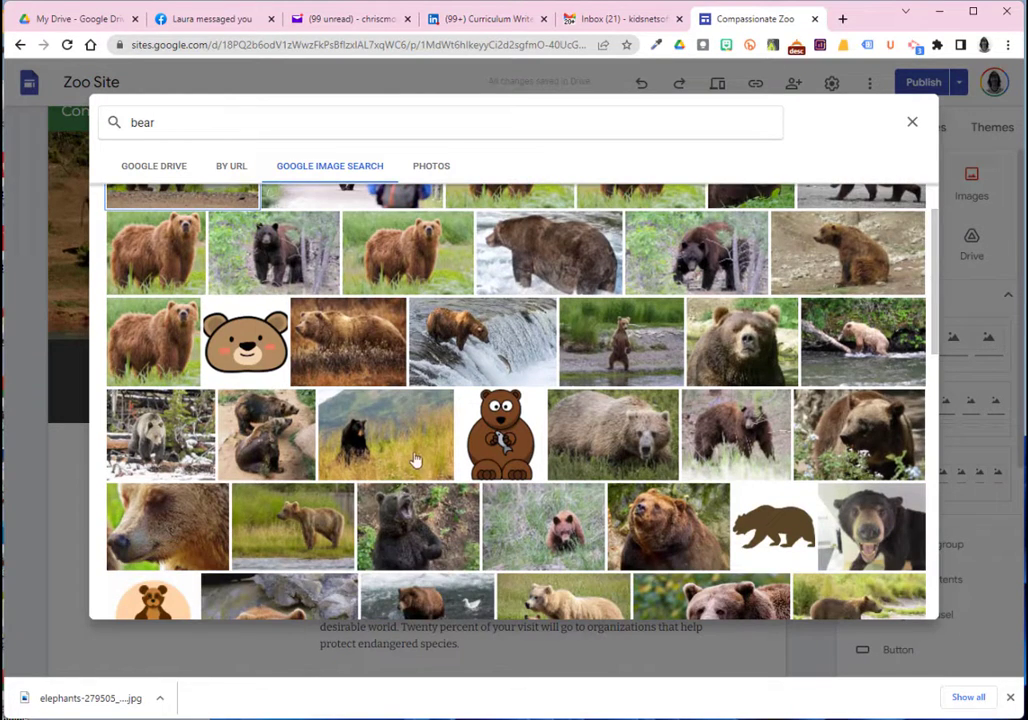
pyautogui.scroll(-5, 415, 452)
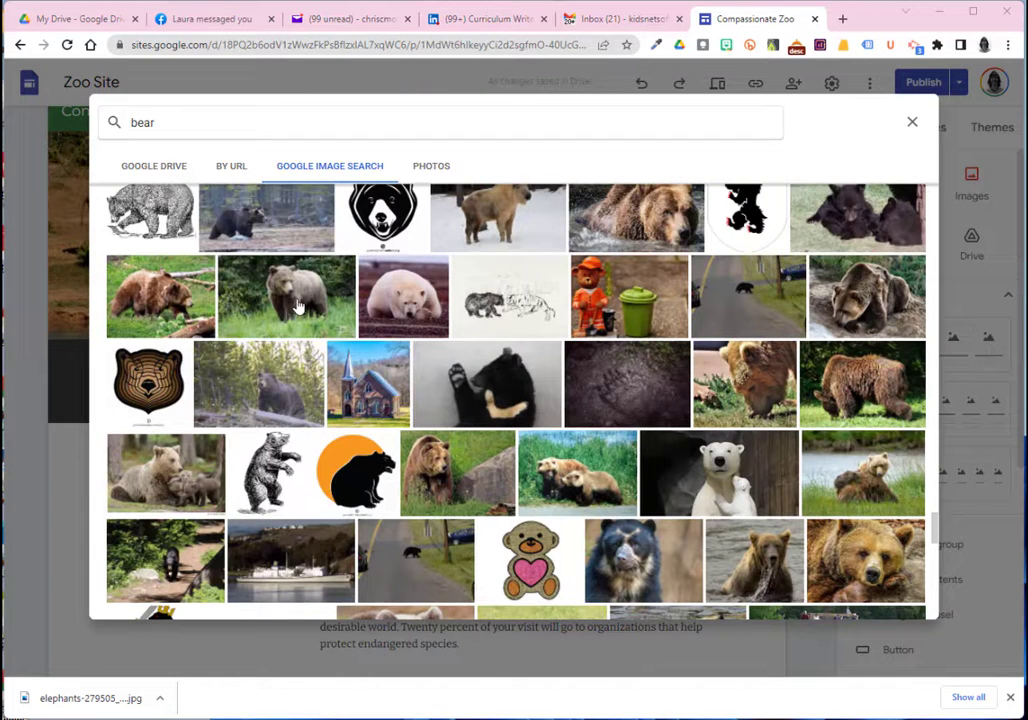
pyautogui.click(290, 300)
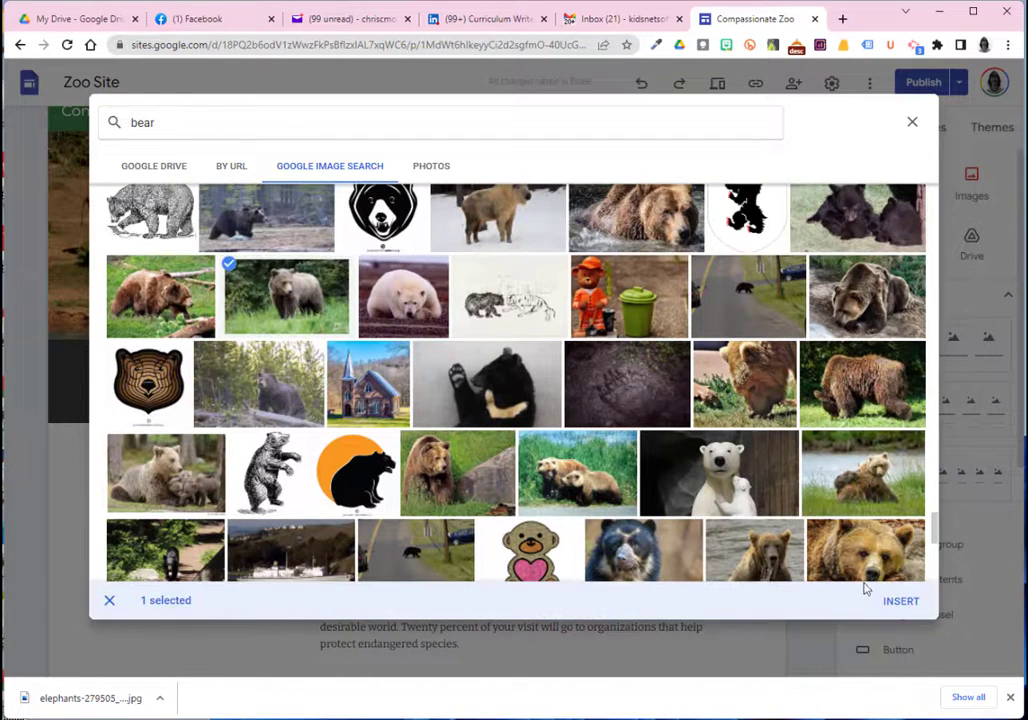
pyautogui.doubleClick(257, 300)
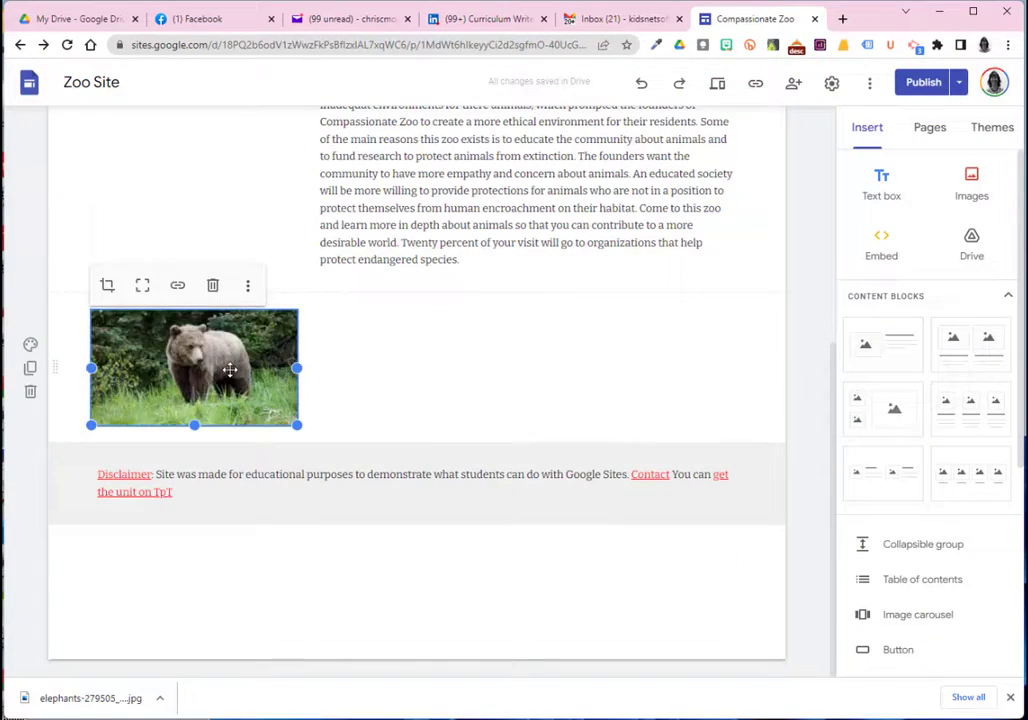
pyautogui.moveTo(226, 367); pyautogui.dragTo(215, 270)
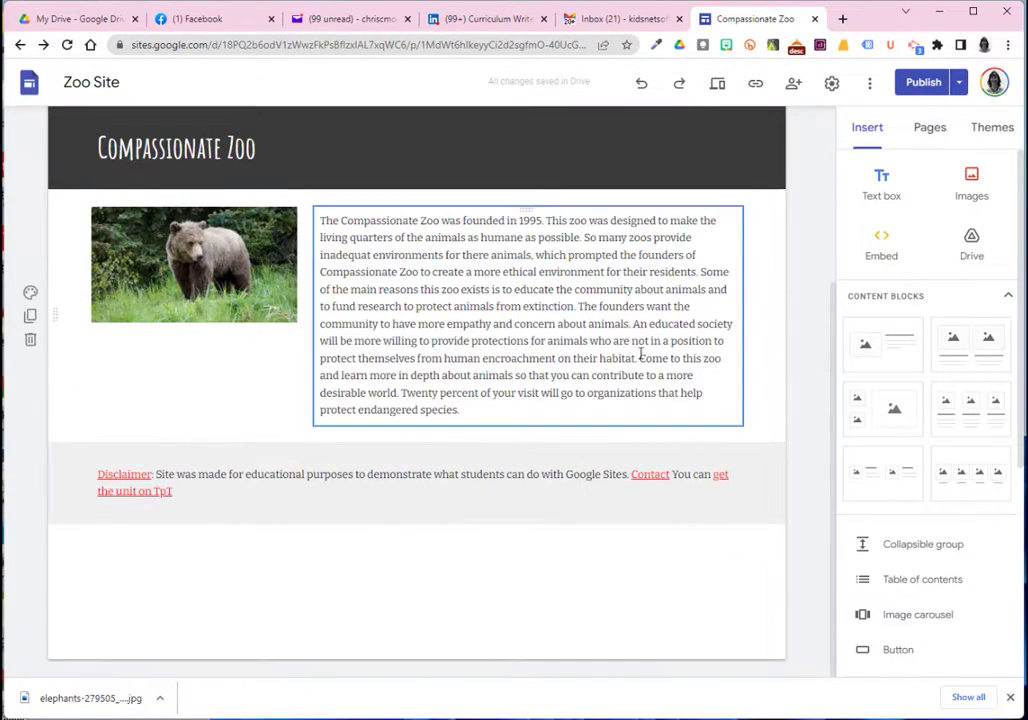
pyautogui.scroll(3, 718, 340)
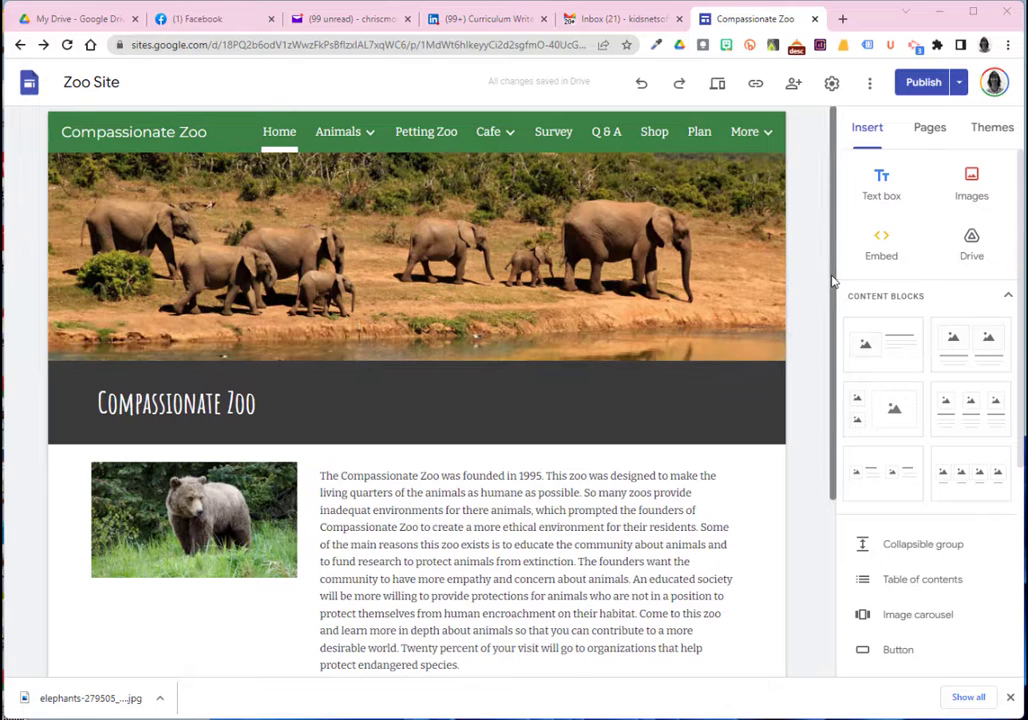
# - Go to the Animals page and check which page each animal picture links to
pyautogui.moveTo(349, 138)
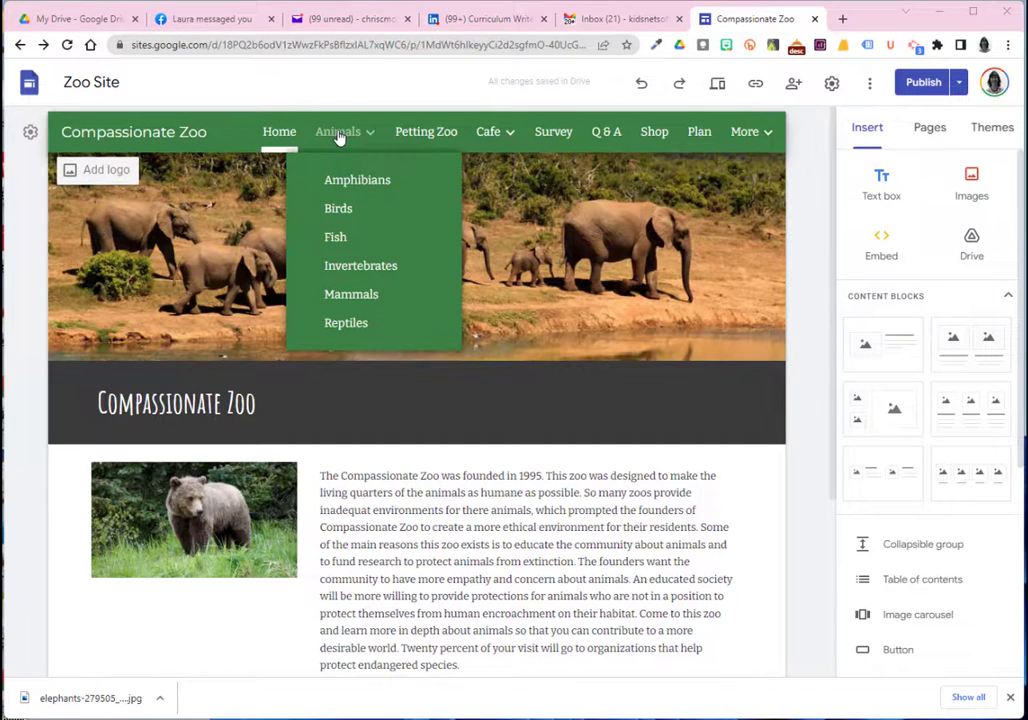
pyautogui.click(338, 137)
pyautogui.scroll(-4, 739, 482)
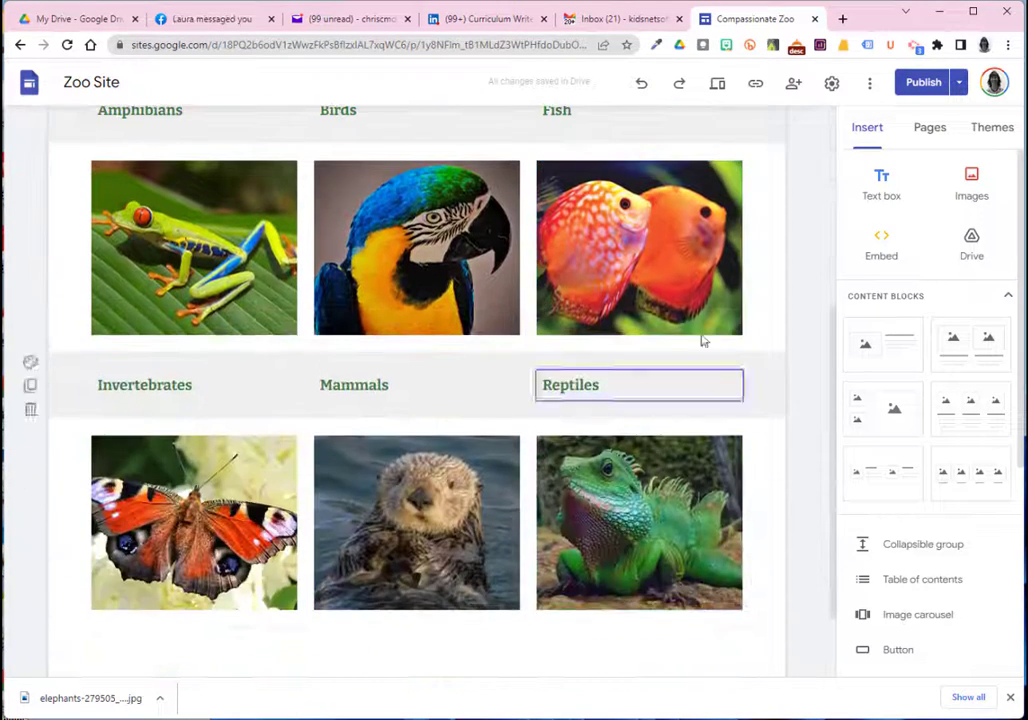
pyautogui.click(199, 240)
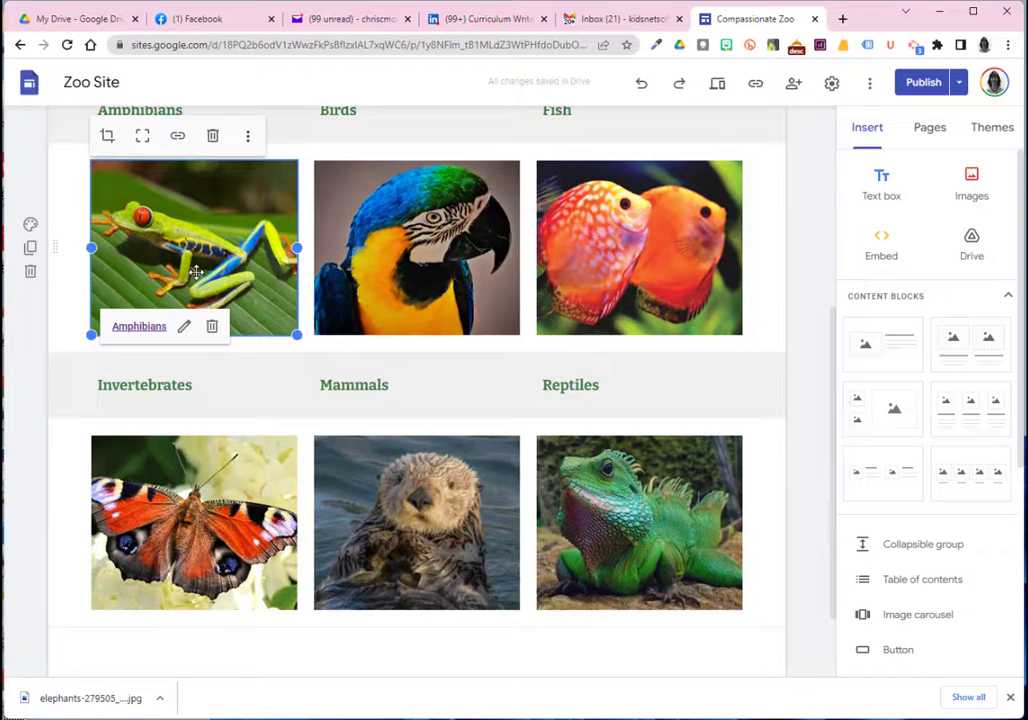
pyautogui.click(383, 277)
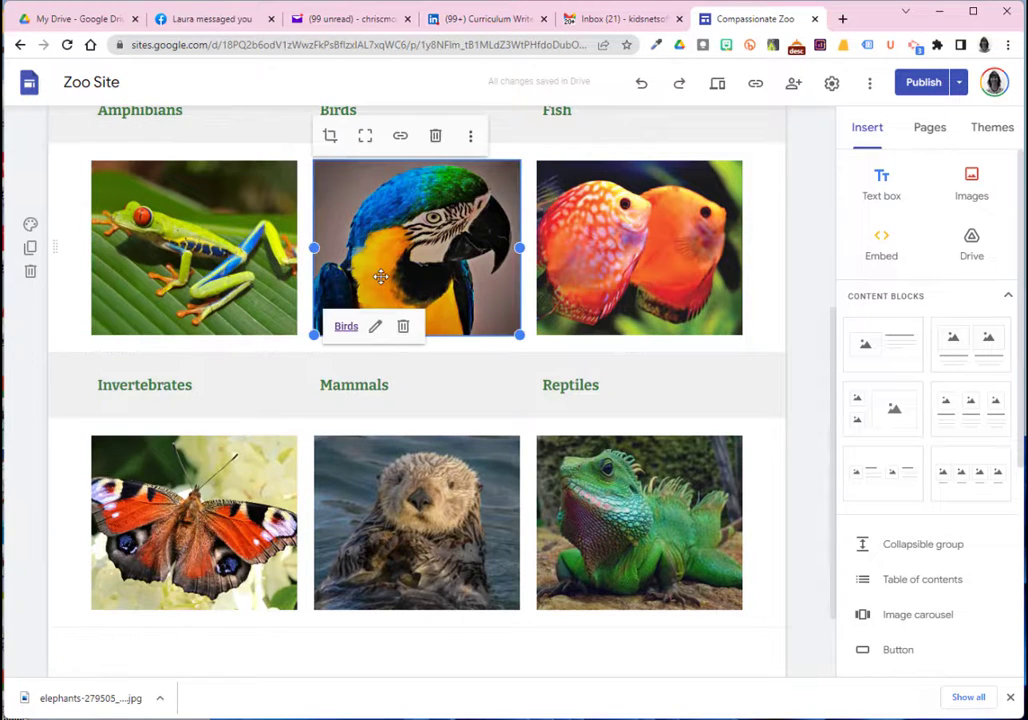
pyautogui.click(594, 268)
pyautogui.click(562, 516)
pyautogui.click(379, 558)
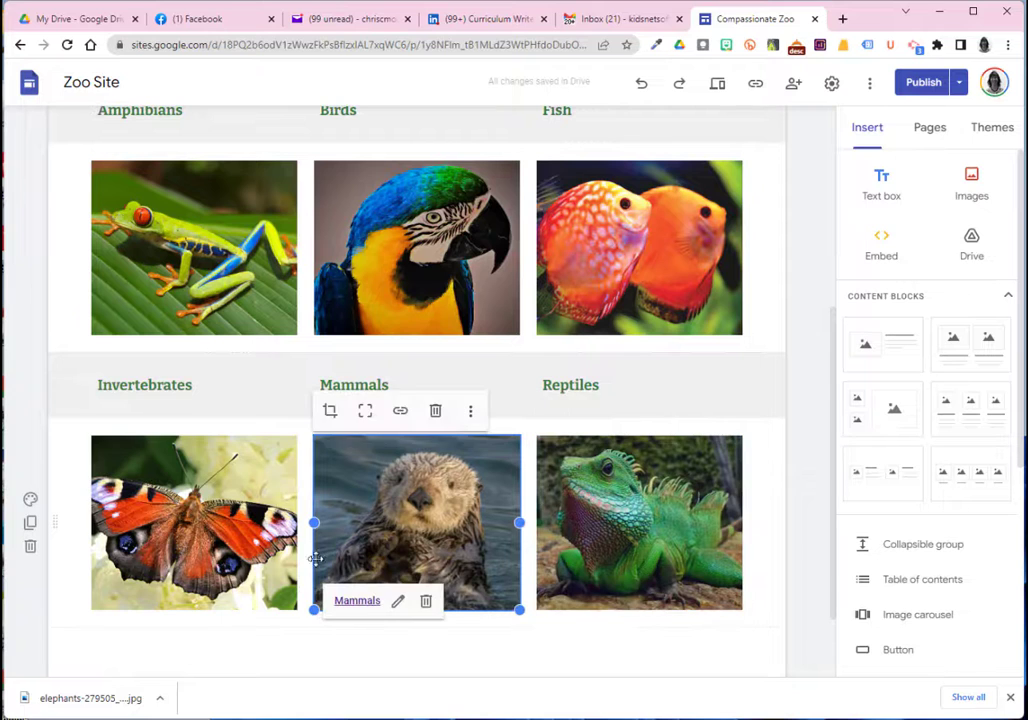
pyautogui.click(212, 549)
pyautogui.scroll(4, 240, 500)
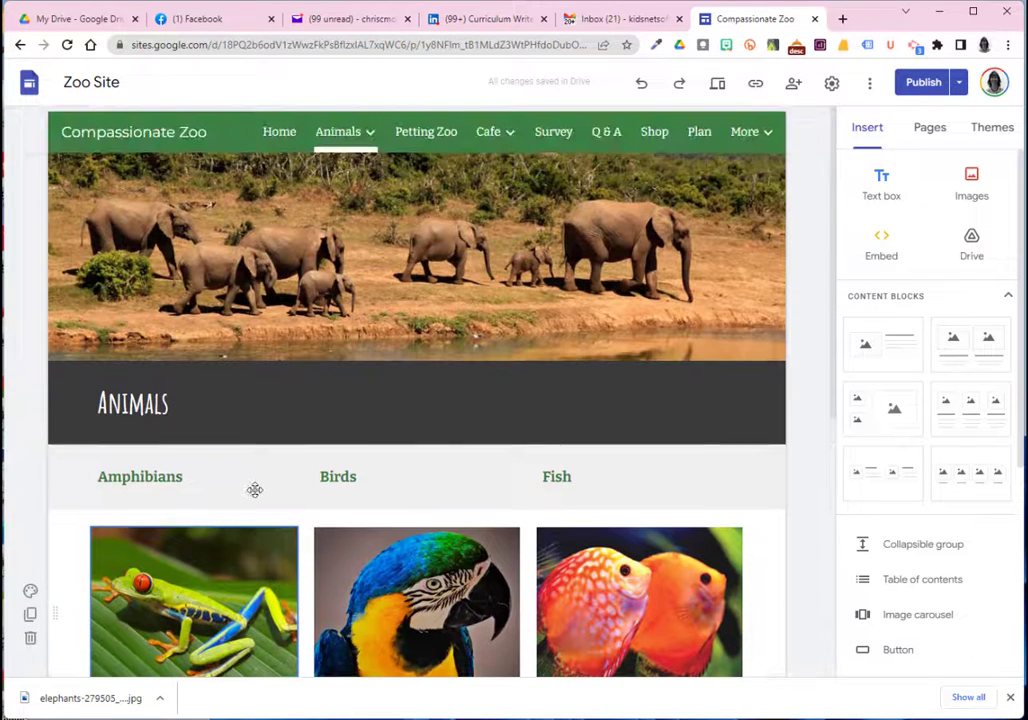
pyautogui.click(613, 476)
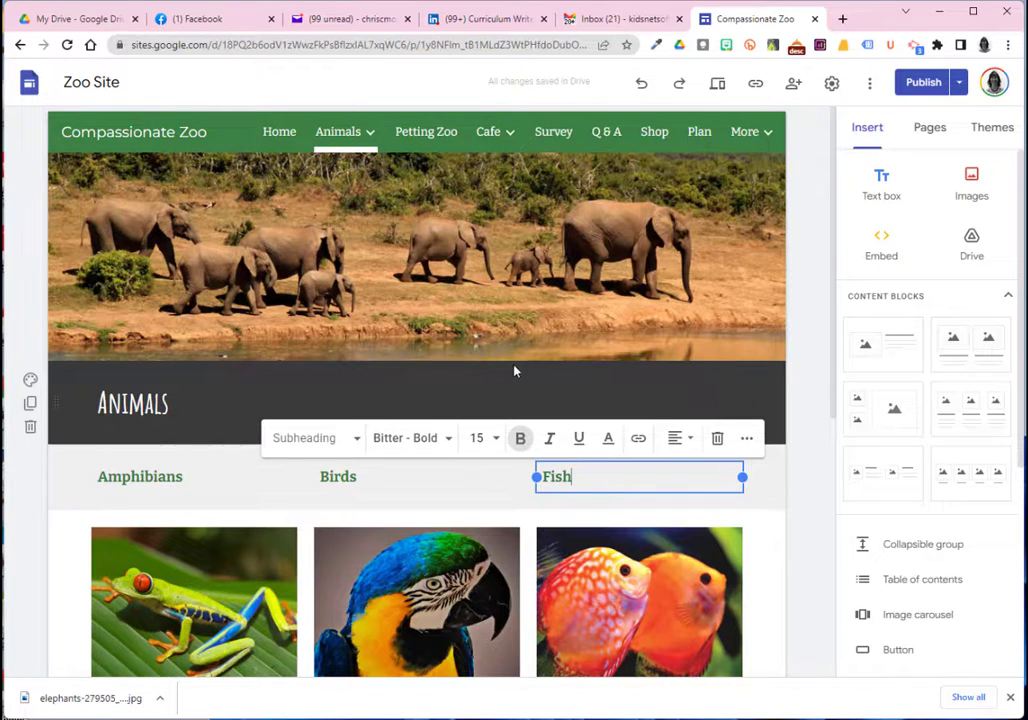
# - Review the header images and picture galleries on the Amphibians, Birds and Fish pages under Animals
pyautogui.moveTo(338, 131)
pyautogui.click(330, 178)
pyautogui.scroll(-6, 616, 484)
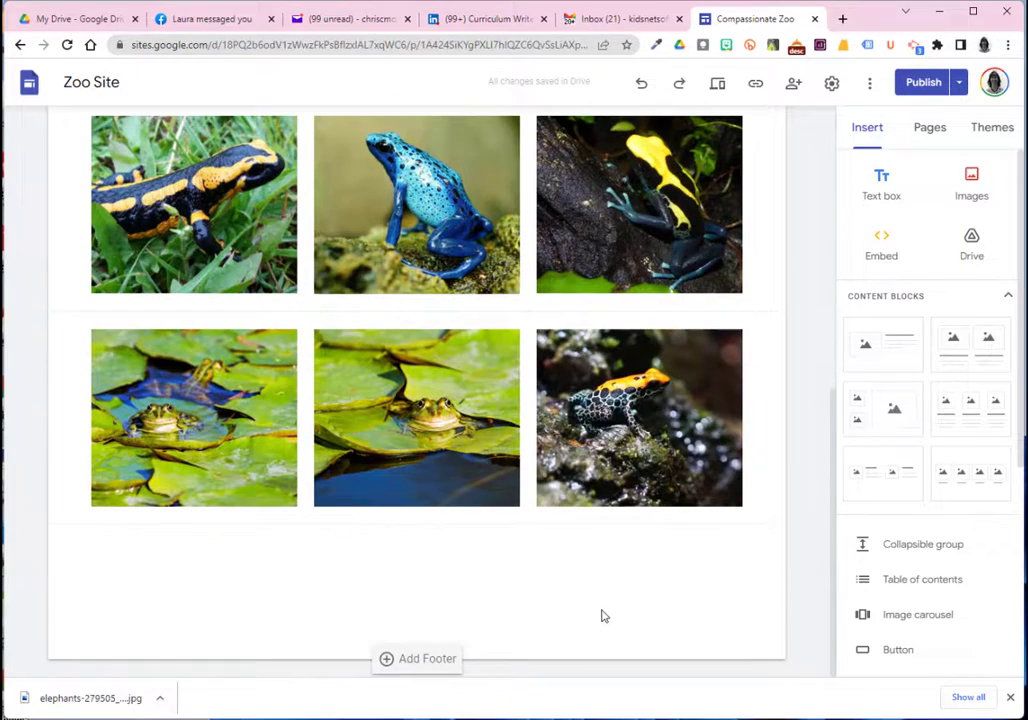
pyautogui.scroll(4, 601, 615)
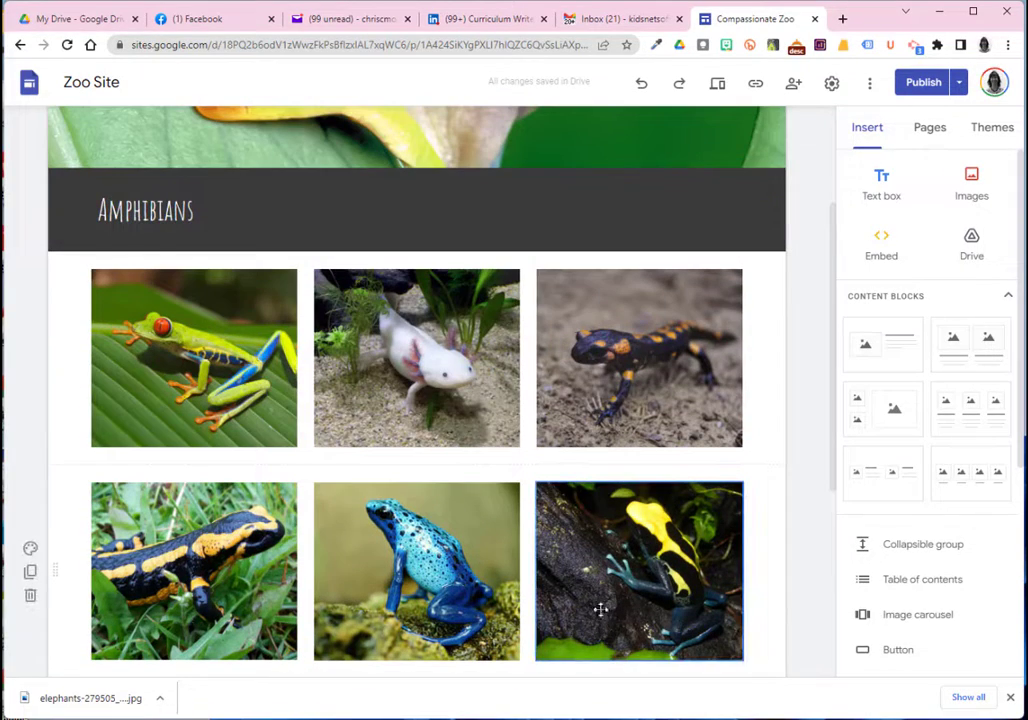
pyautogui.scroll(2, 601, 612)
pyautogui.moveTo(340, 138)
pyautogui.click(340, 208)
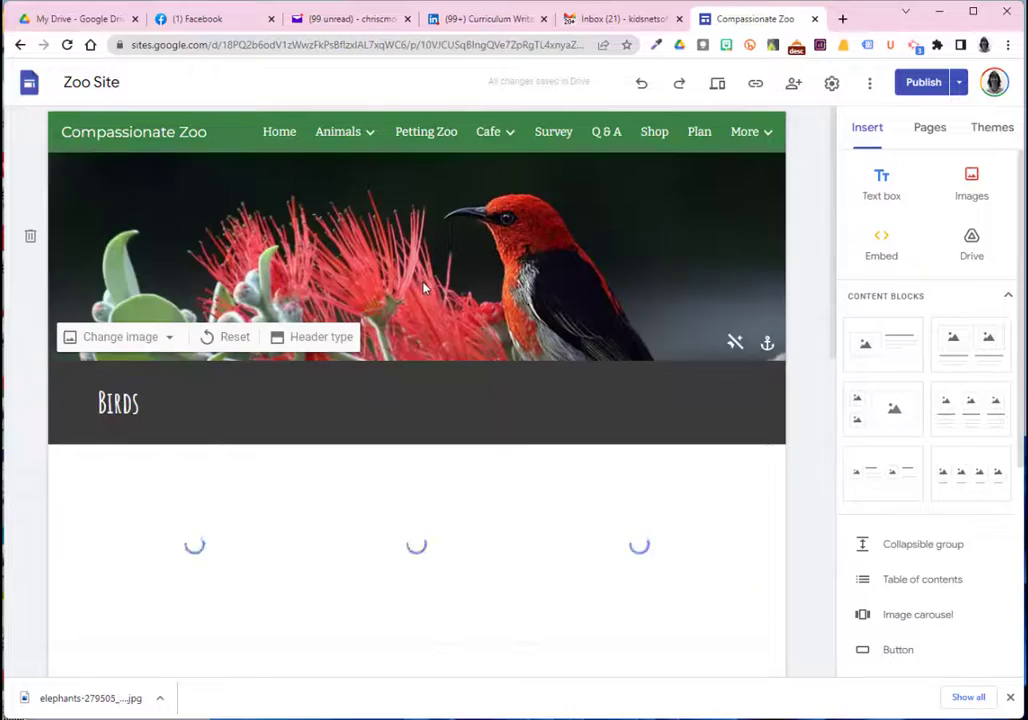
pyautogui.scroll(-7, 459, 307)
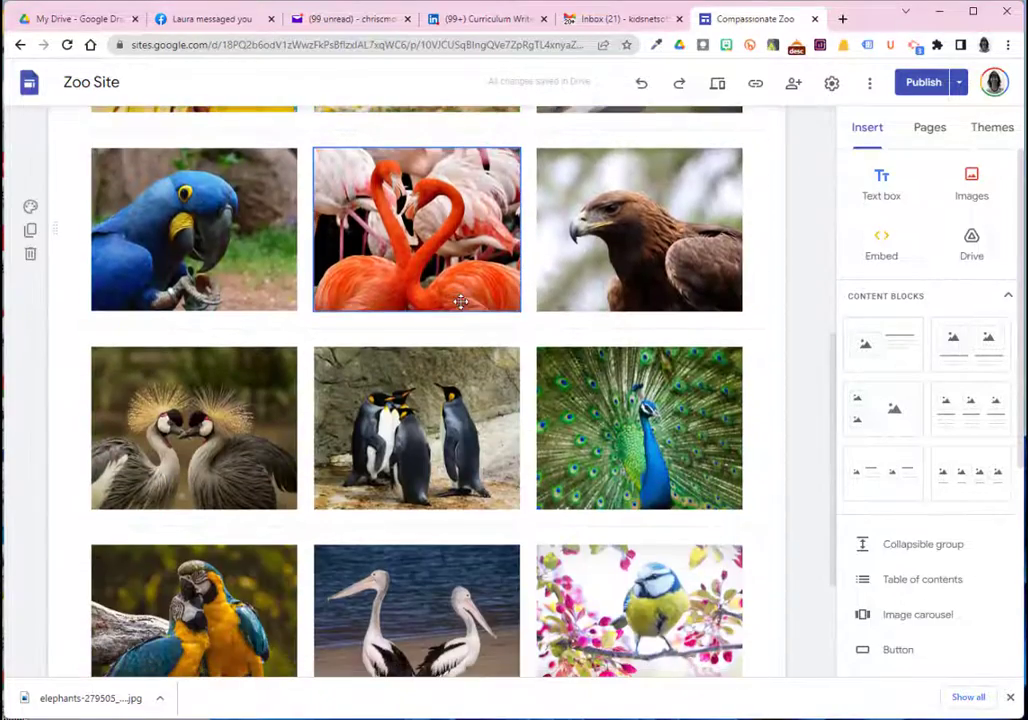
pyautogui.scroll(8, 459, 305)
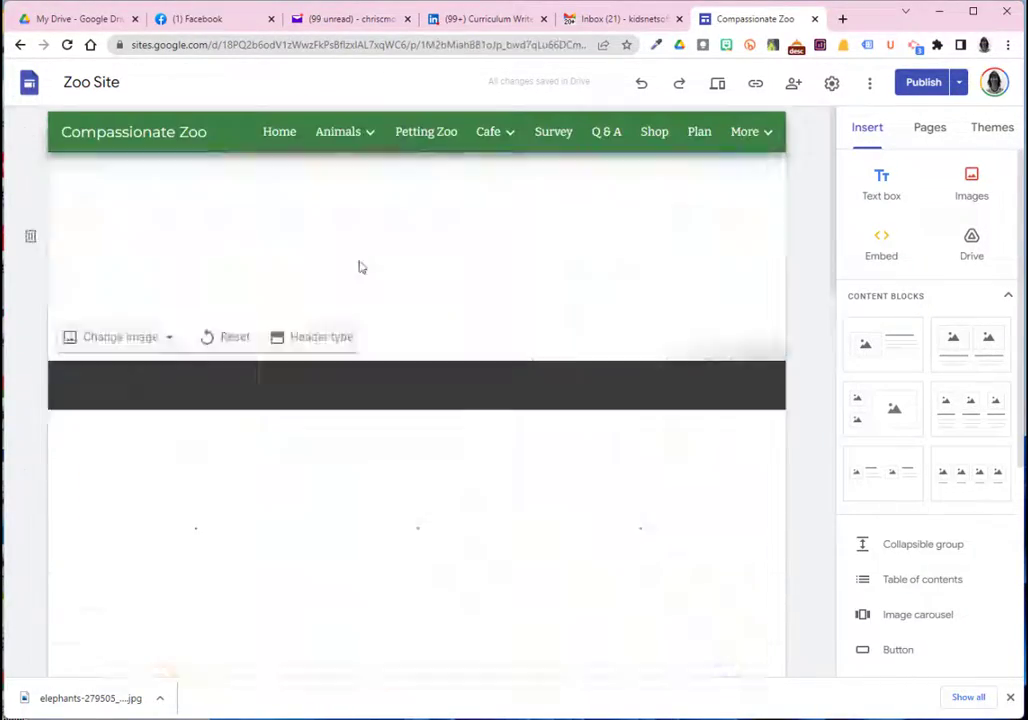
pyautogui.scroll(-6, 450, 380)
pyautogui.scroll(4, 531, 482)
# - Review the picture galleries on the Invertebrates and Mammals pages and check the link on the Mammals page's elephant picture
pyautogui.moveTo(342, 132)
pyautogui.click(343, 273)
pyautogui.scroll(-5, 379, 292)
pyautogui.scroll(5, 379, 292)
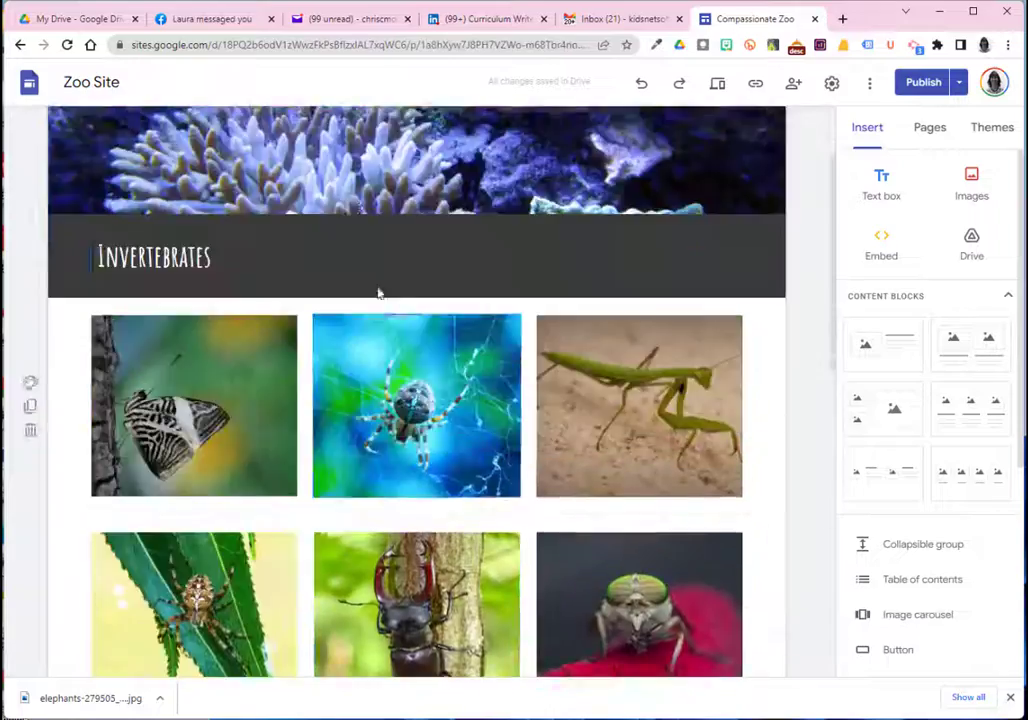
pyautogui.click(366, 303)
pyautogui.scroll(-5, 473, 372)
pyautogui.scroll(5, 473, 372)
pyautogui.click(460, 490)
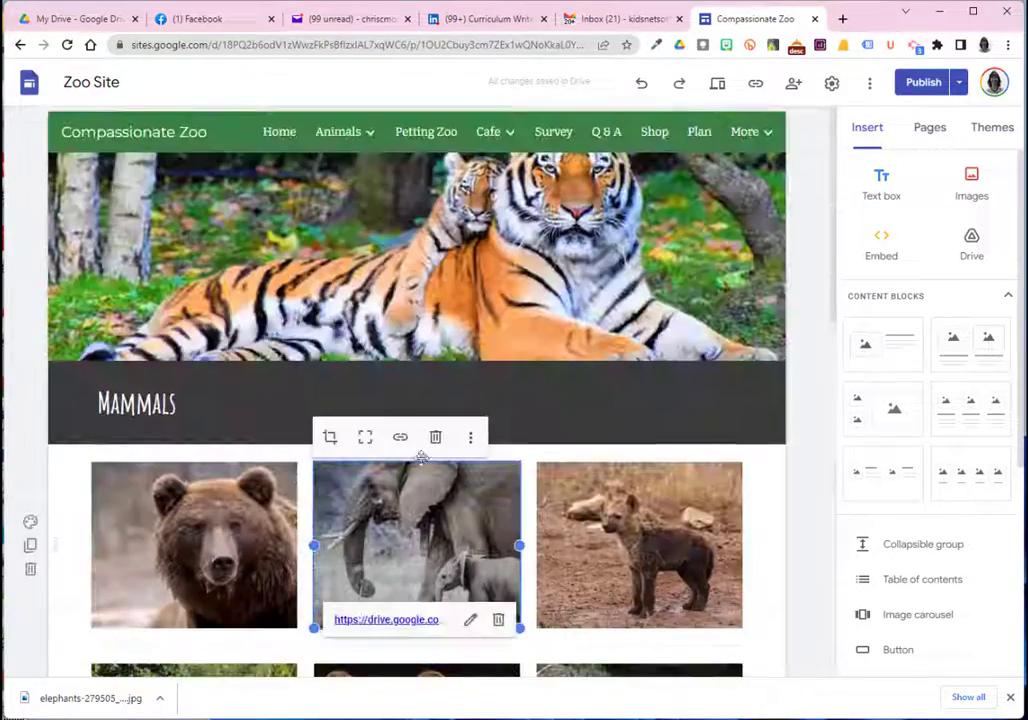
# - On the Reptiles page, open the snake picture's Drive link, close the opened image, and check the blue chameleon picture's link
pyautogui.click(345, 323)
pyautogui.scroll(-6, 602, 442)
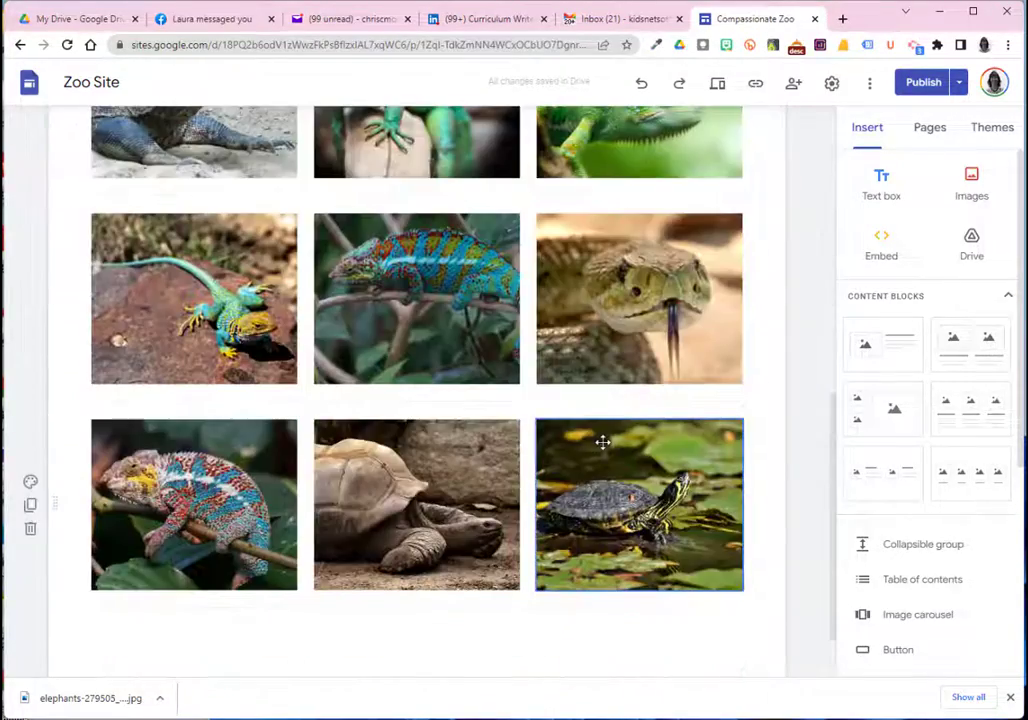
pyautogui.click(640, 288)
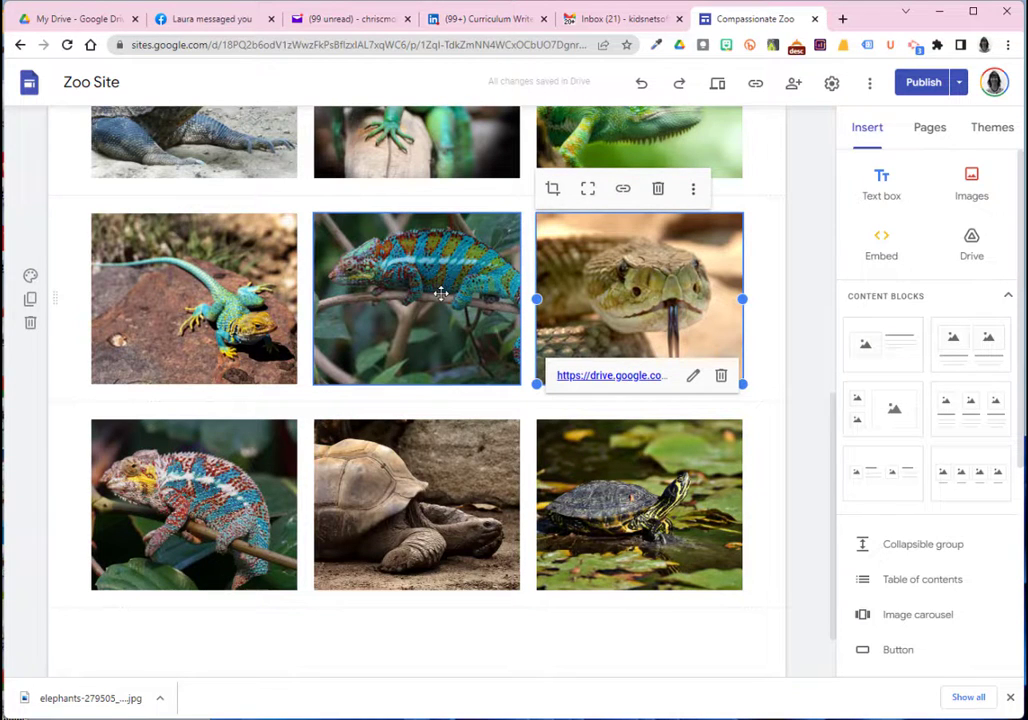
pyautogui.click(604, 378)
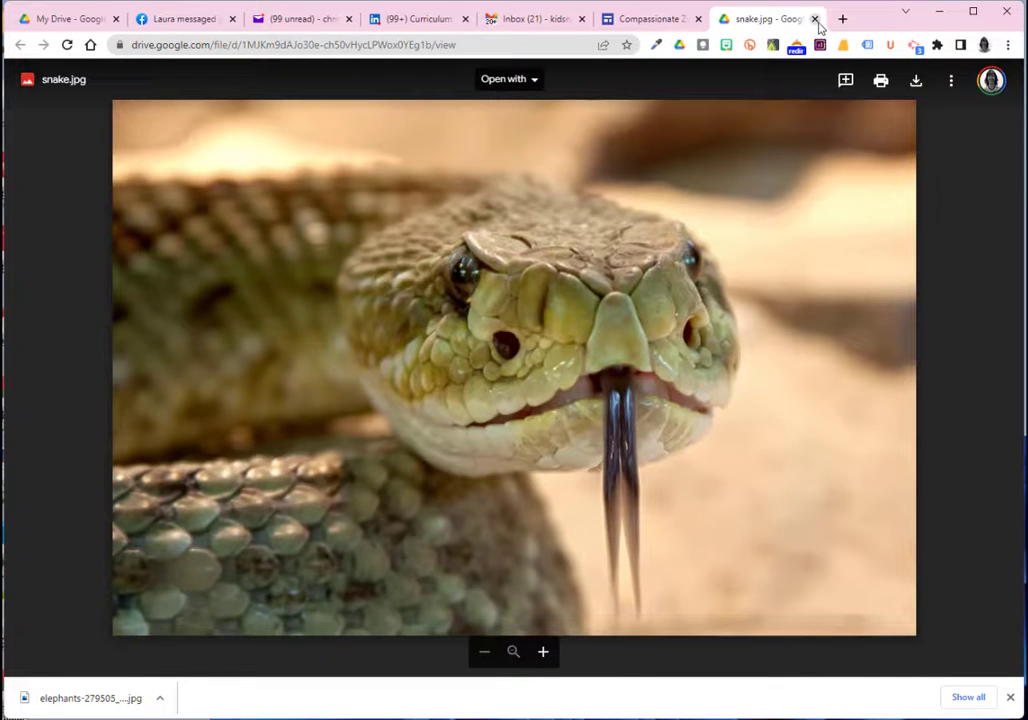
pyautogui.click(815, 19)
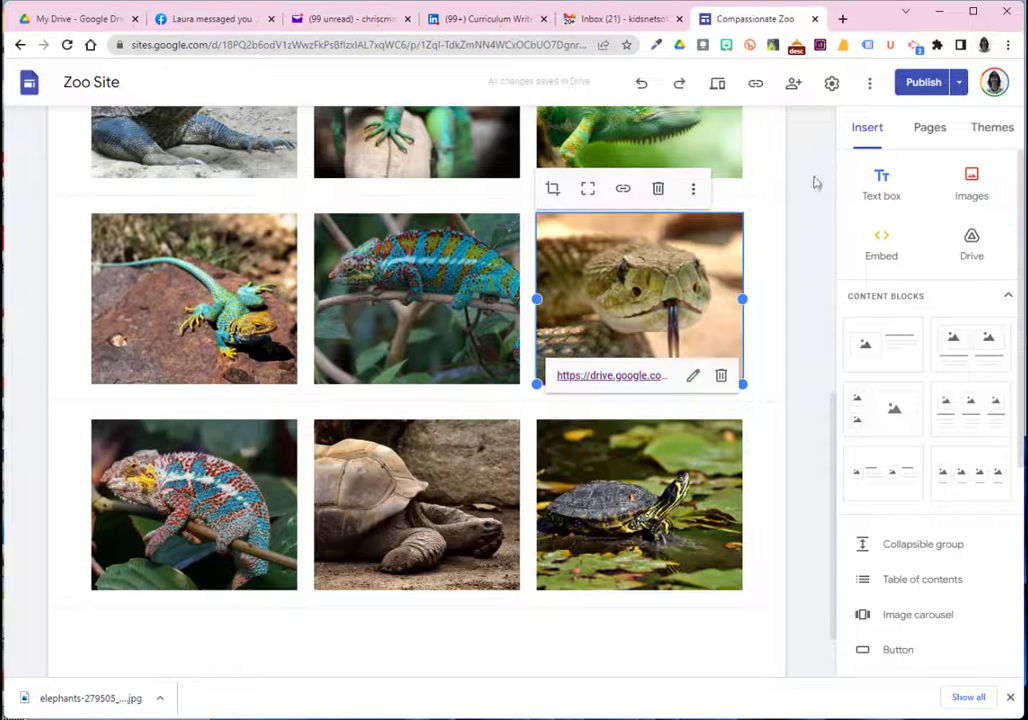
pyautogui.click(383, 302)
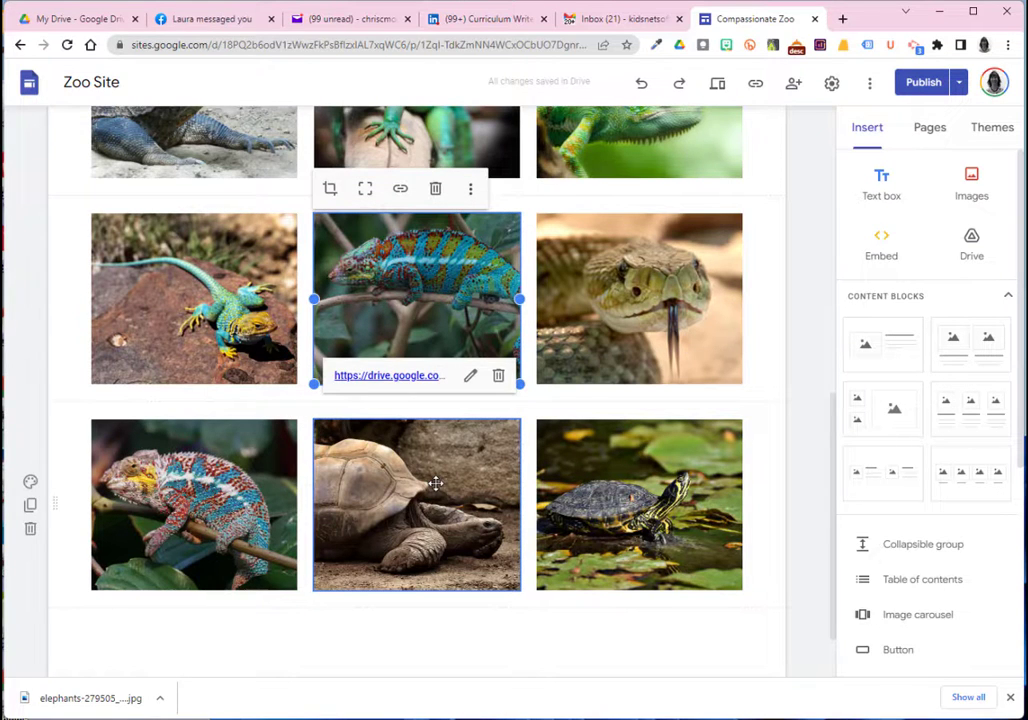
pyautogui.scroll(6, 447, 457)
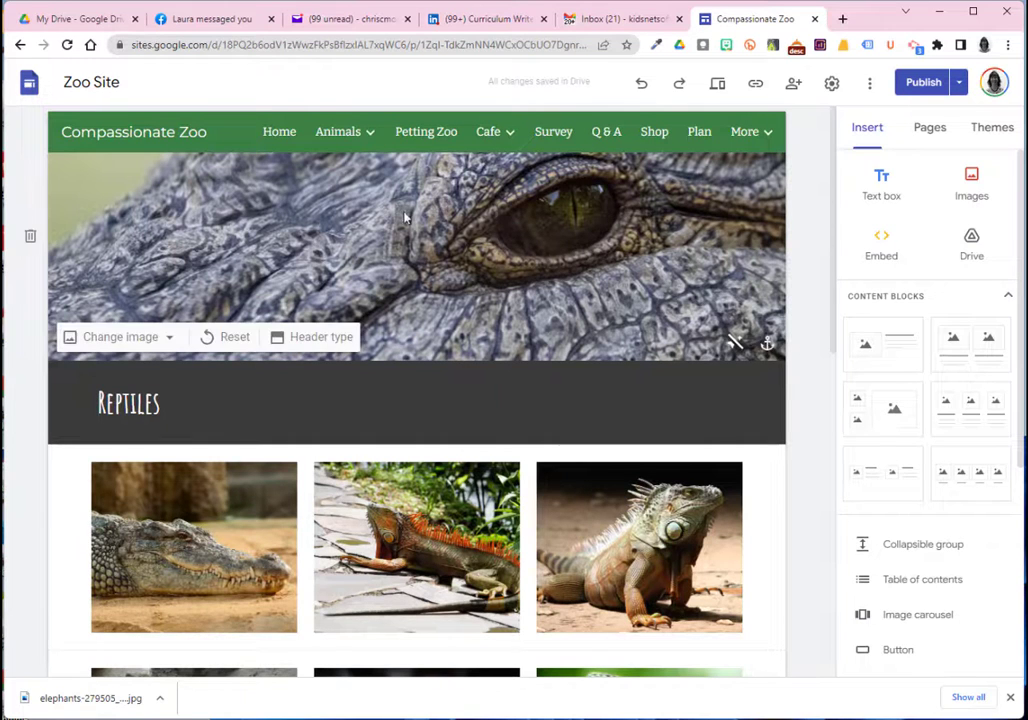
# - Go to the Petting Zoo page and extend the grey alpaca picture's lower edge to match the height of the adjacent piglet picture
pyautogui.click(424, 133)
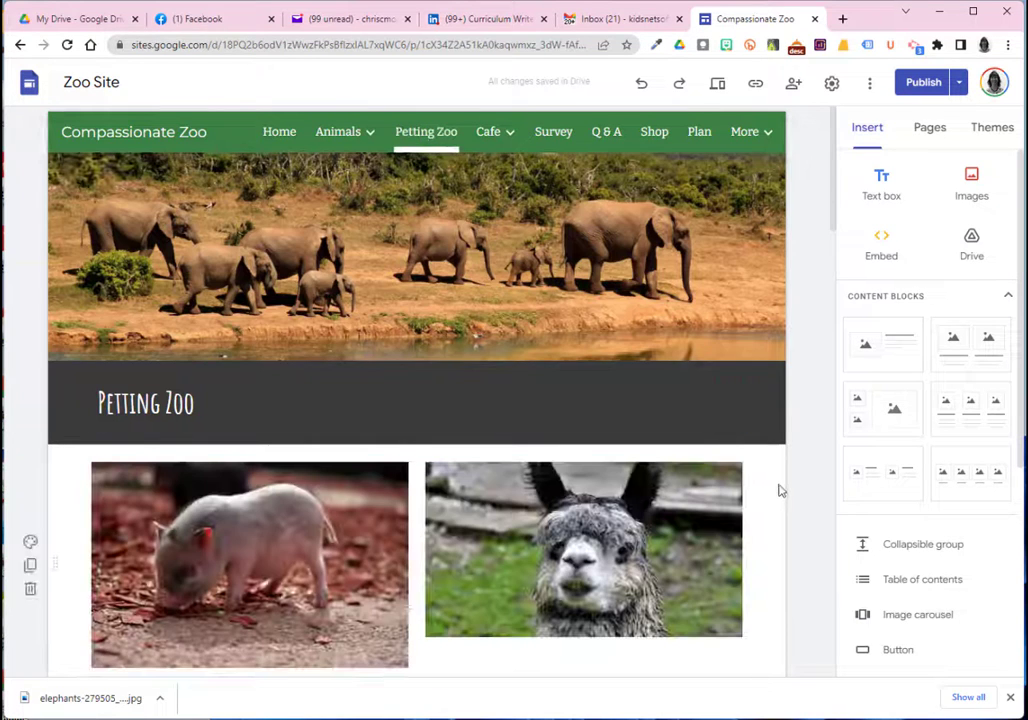
pyautogui.scroll(-3, 780, 486)
pyautogui.click(590, 386)
pyautogui.click(590, 386)
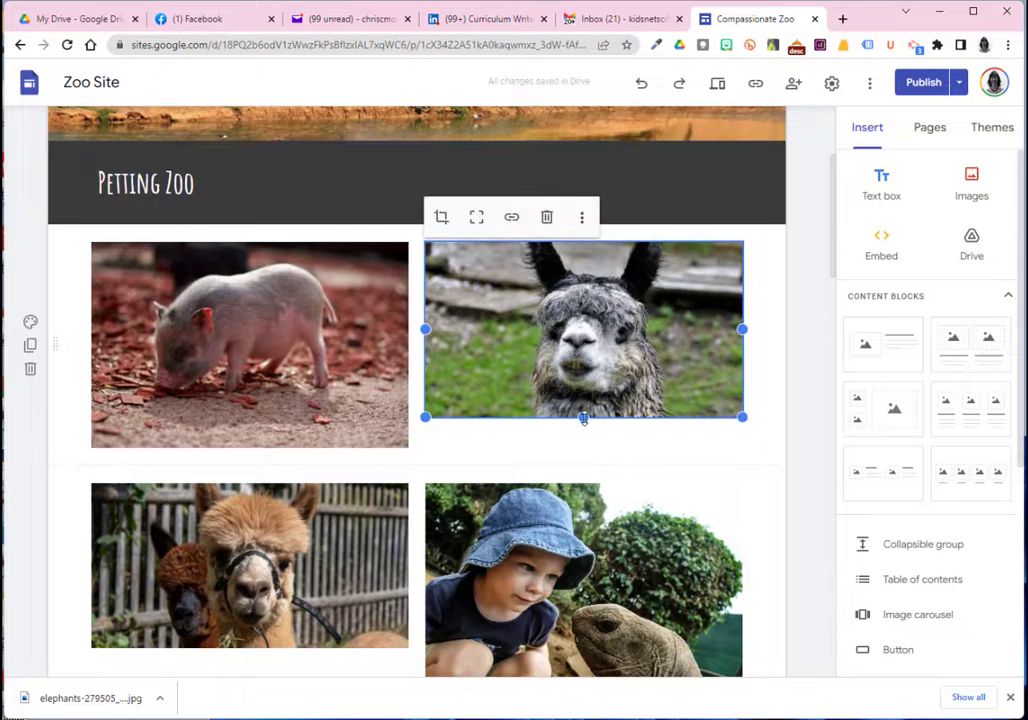
pyautogui.moveTo(583, 416); pyautogui.dragTo(584, 448)
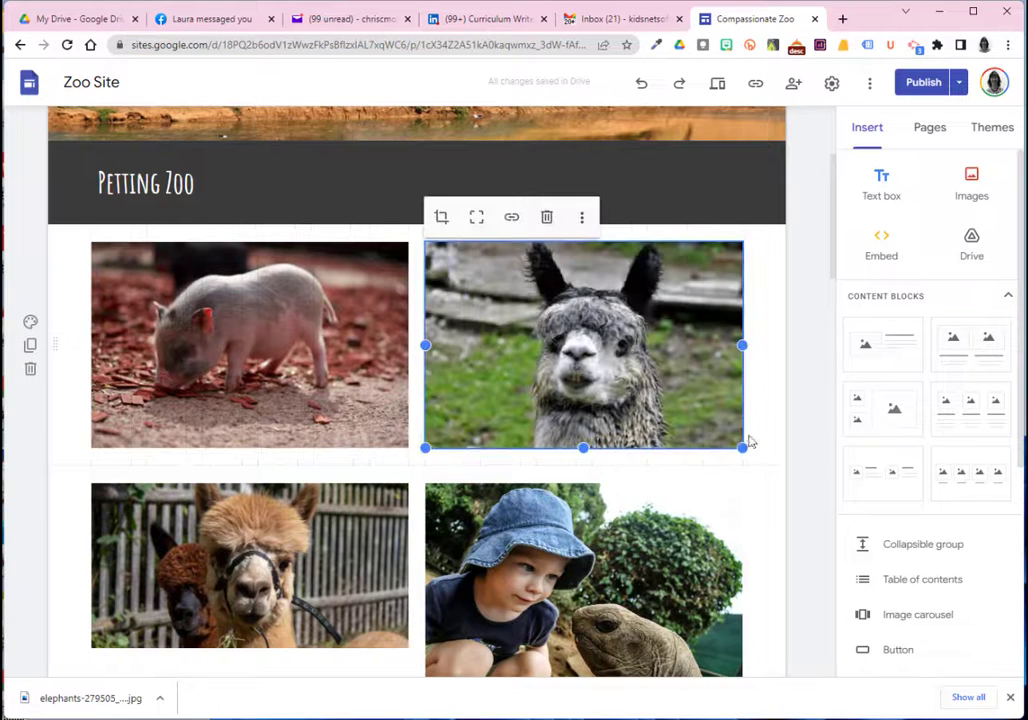
# - Extend the brown alpacas picture's lower edge to match the height of the adjacent boy and tortoise picture
pyautogui.scroll(-3, 405, 421)
pyautogui.click(405, 421)
pyautogui.moveTo(249, 427); pyautogui.dragTo(255, 470)
pyautogui.scroll(-3, 415, 403)
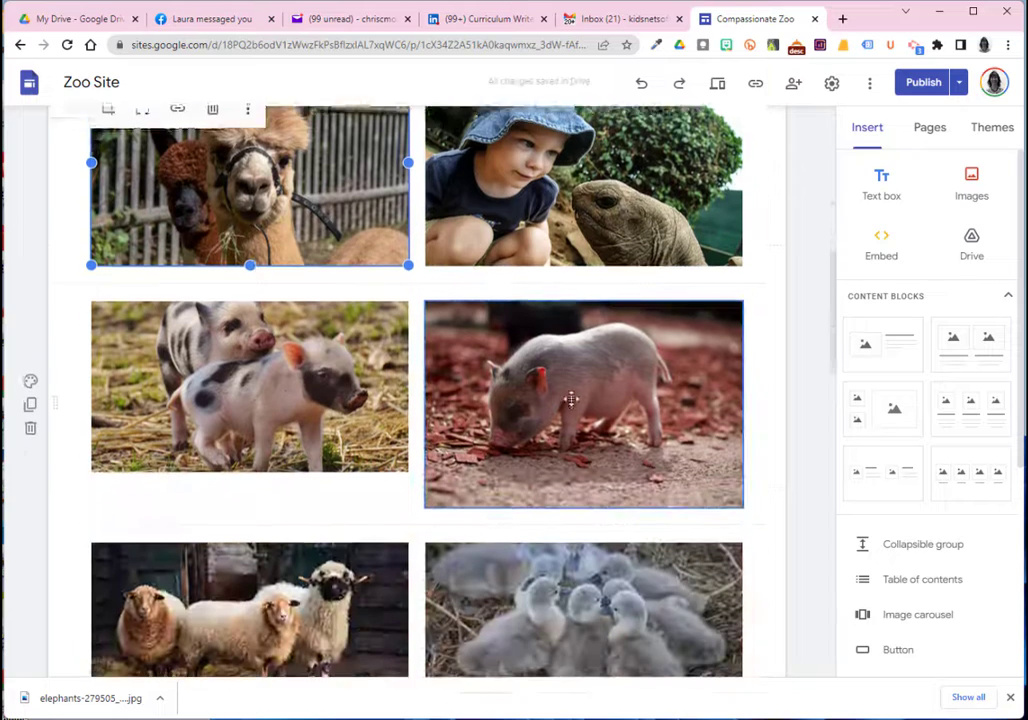
# - Extend the lower edges of the spotted piglets and grey cygnets pictures to match the heights of their adjacent pictures
pyautogui.click(245, 440)
pyautogui.moveTo(250, 455); pyautogui.dragTo(250, 489)
pyautogui.scroll(-2, 493, 436)
pyautogui.click(592, 398)
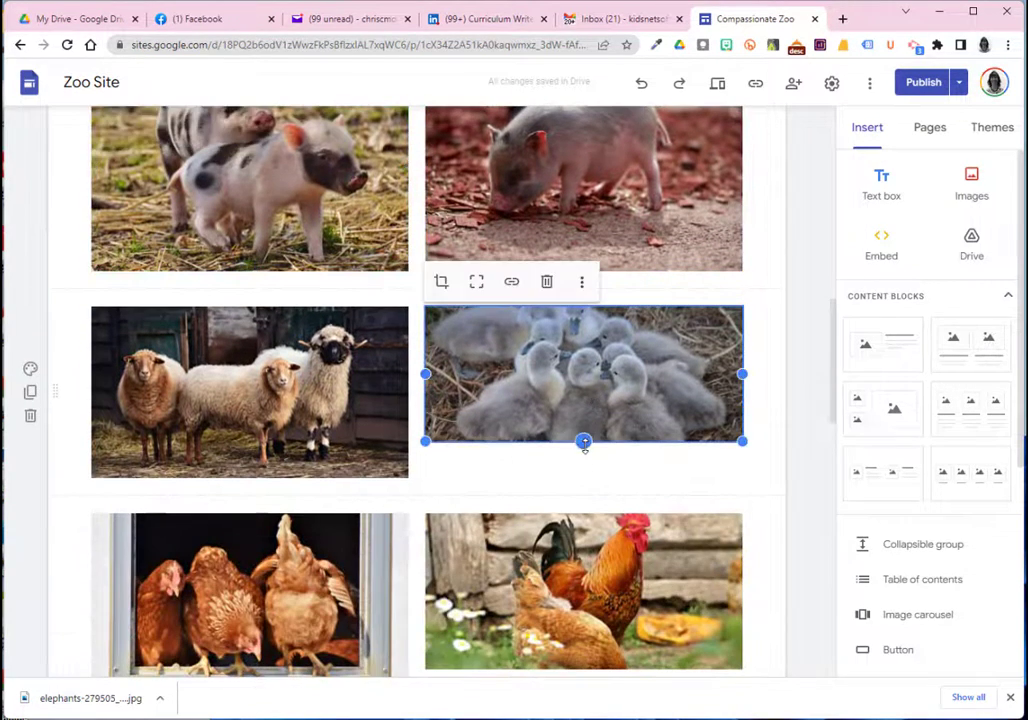
pyautogui.moveTo(584, 441); pyautogui.dragTo(589, 475)
# - Look over the remaining Petting Zoo pictures and publish the site's changes
pyautogui.scroll(-2, 584, 470)
pyautogui.click(598, 423)
pyautogui.scroll(-1, 590, 463)
pyautogui.scroll(-8, 590, 460)
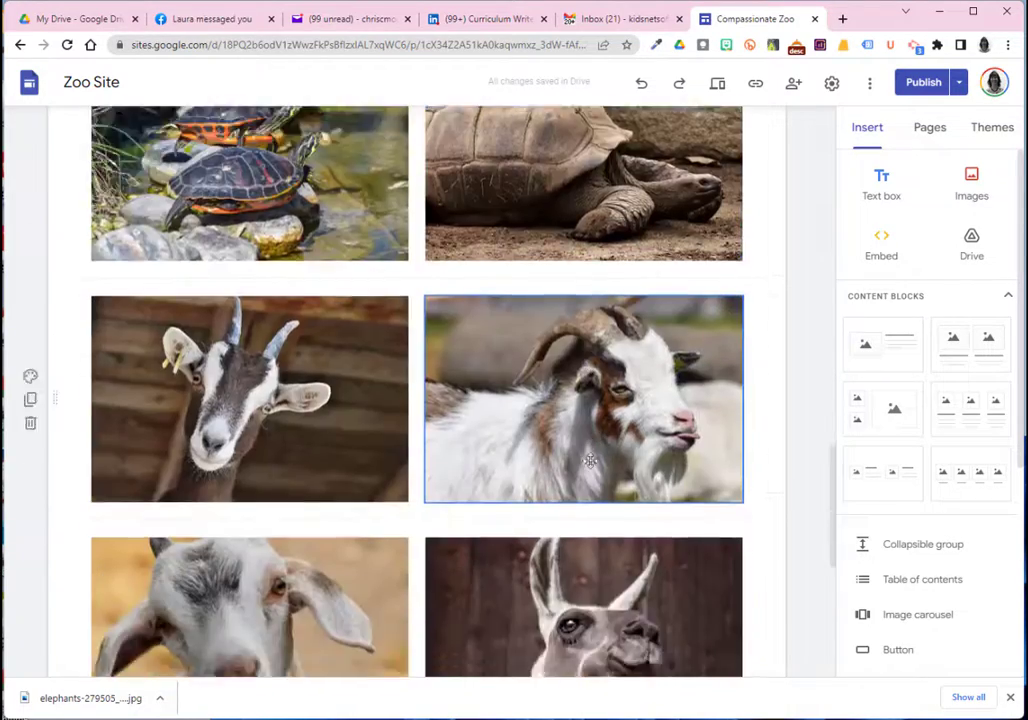
pyautogui.scroll(9, 590, 460)
pyautogui.click(918, 90)
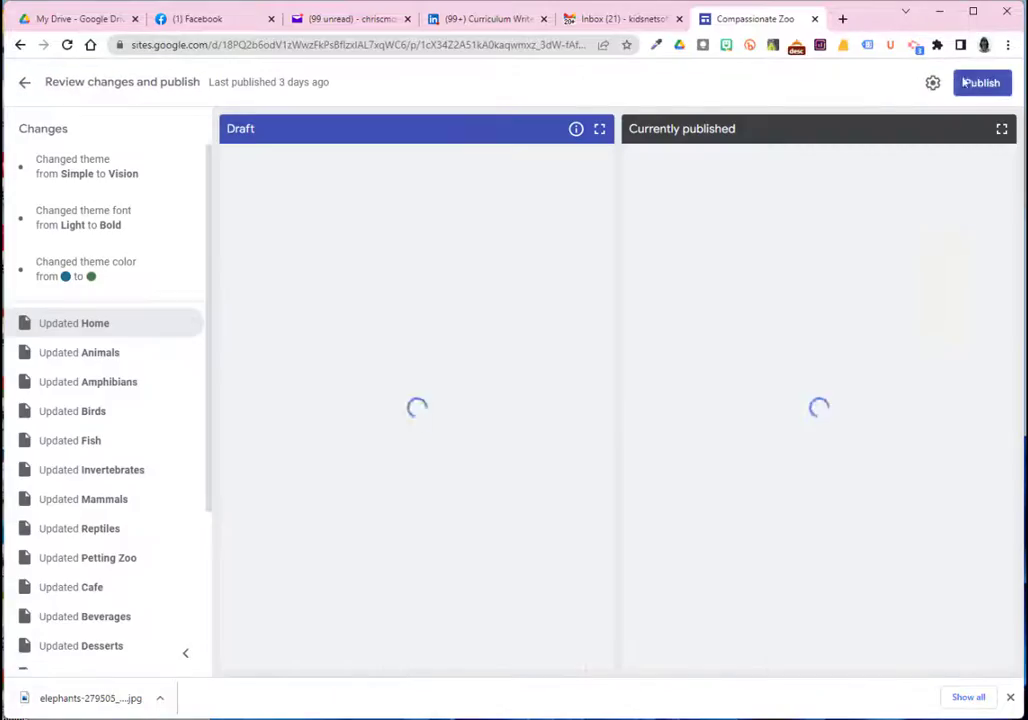
pyautogui.click(982, 83)
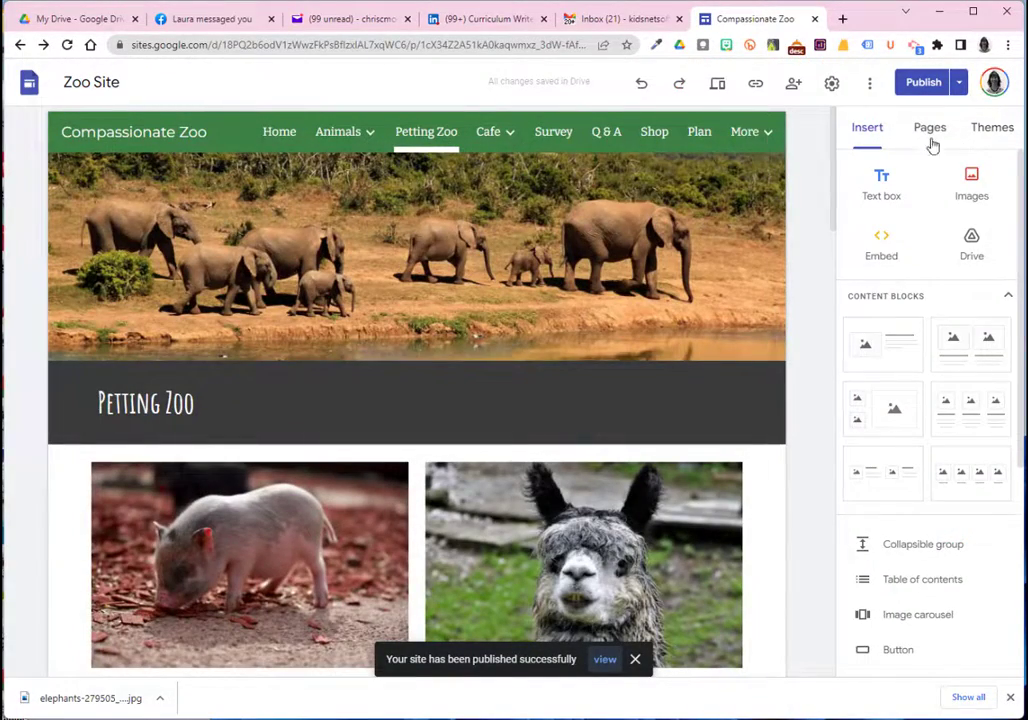
# - Go to the Cafe page and check the page links on the Desserts, Meals and Beverages pictures
pyautogui.click(490, 135)
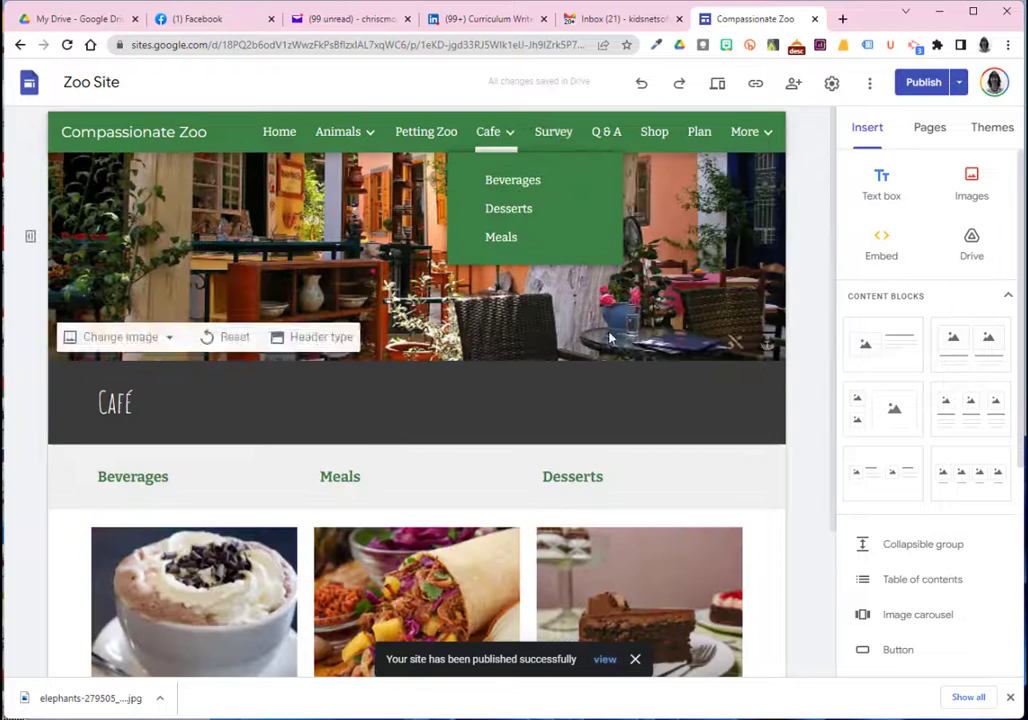
pyautogui.scroll(-2, 700, 400)
pyautogui.click(667, 447)
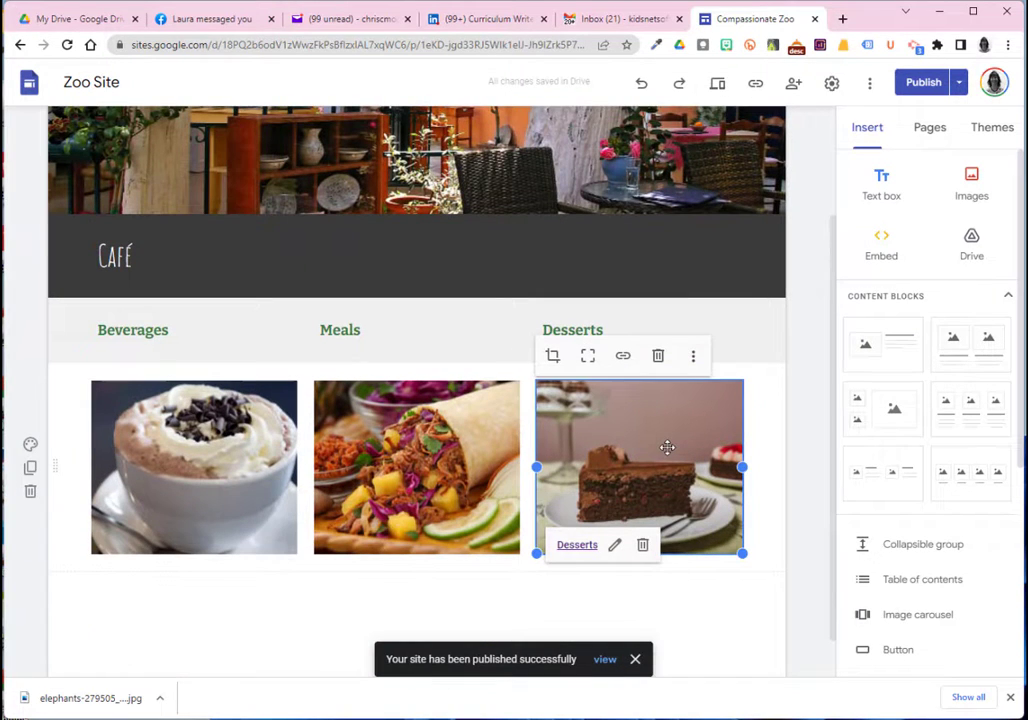
pyautogui.click(380, 440)
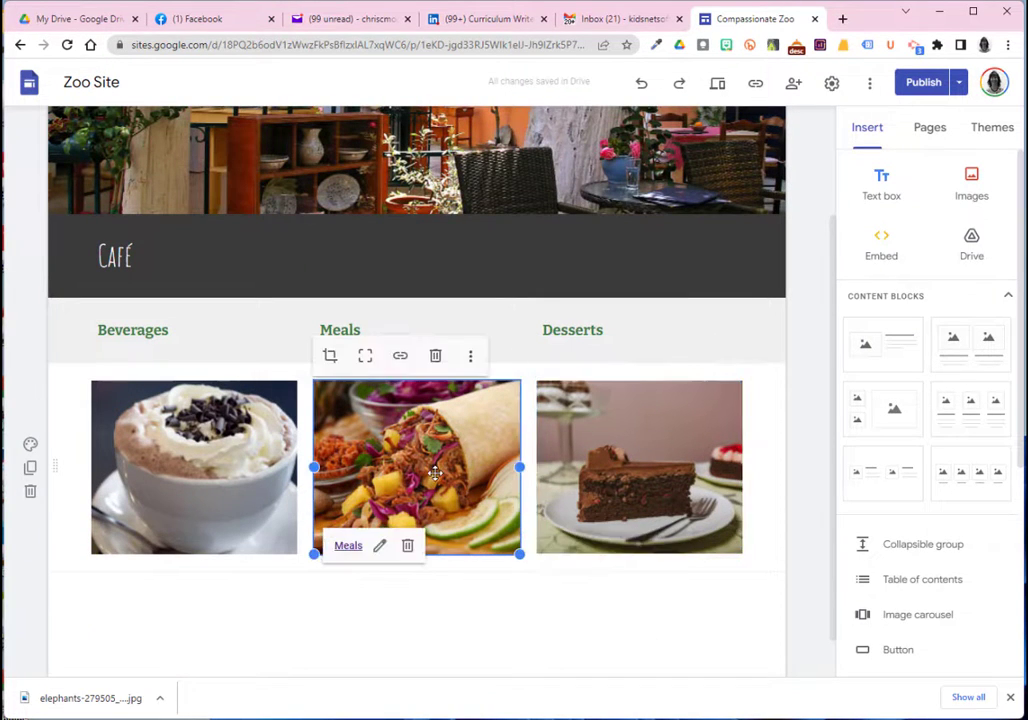
pyautogui.click(207, 480)
pyautogui.click(135, 545)
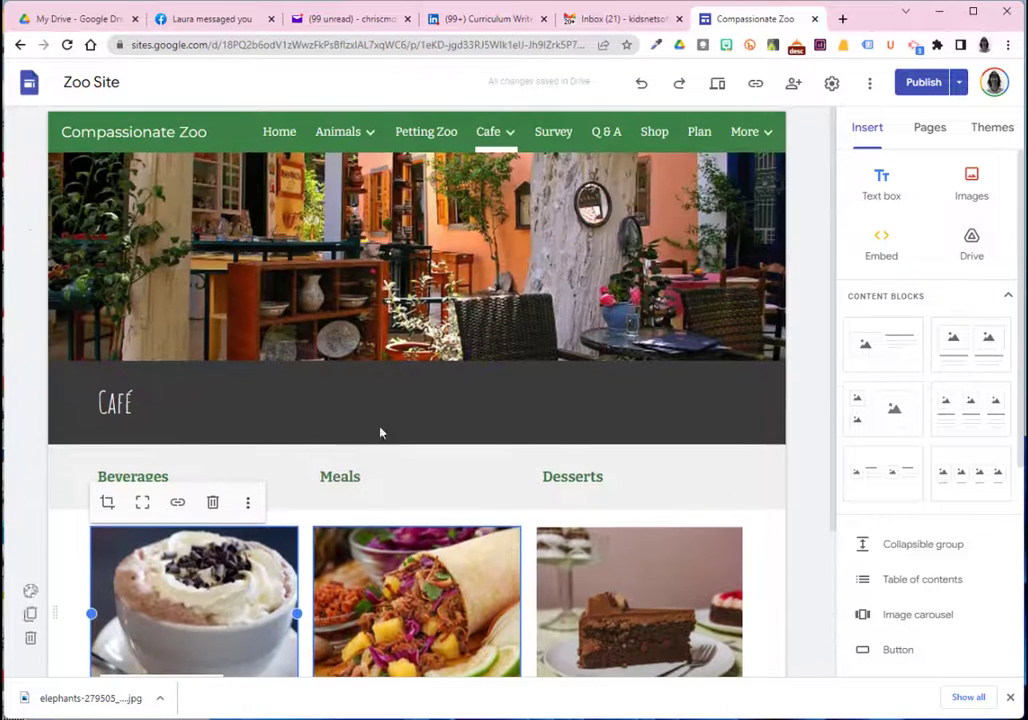
# - Review the picture galleries on the Beverages and Desserts pages for even picture sizes
pyautogui.scroll(-10, 688, 379)
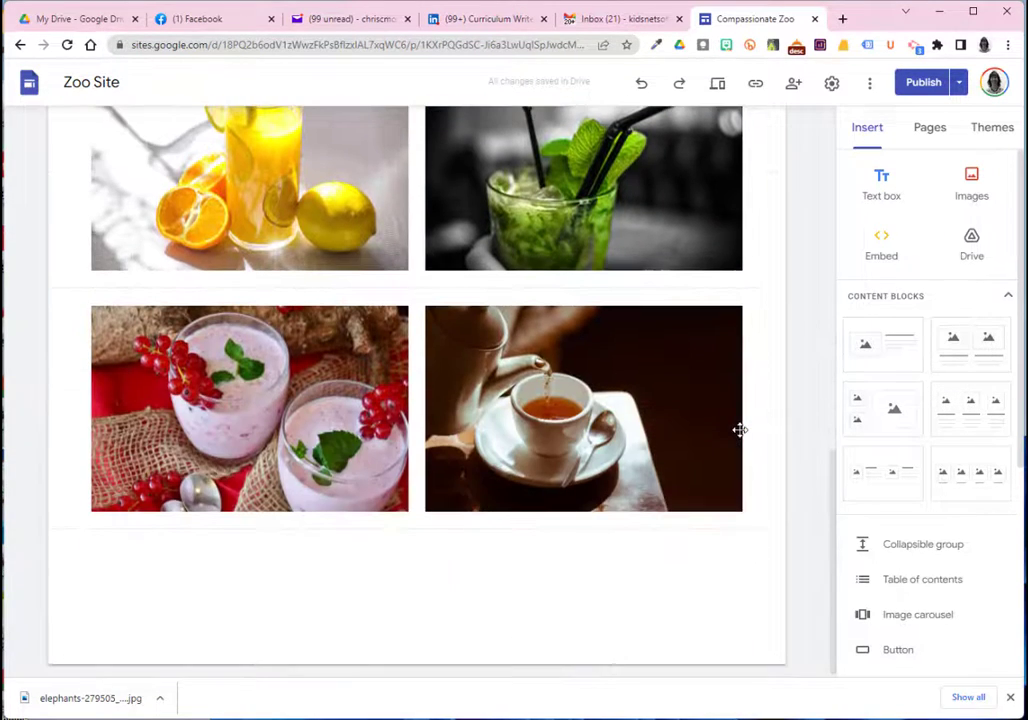
pyautogui.click(740, 430)
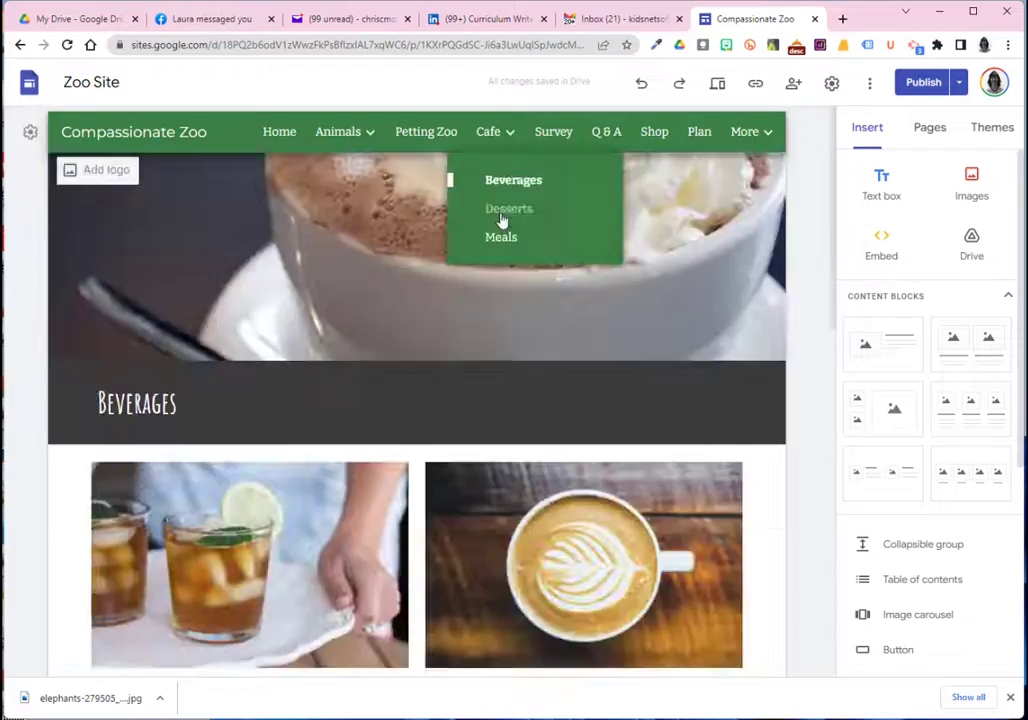
pyautogui.click(505, 212)
pyautogui.scroll(-5, 601, 333)
pyautogui.click(530, 378)
pyautogui.scroll(-2, 530, 378)
pyautogui.click(530, 378)
pyautogui.scroll(-5, 530, 378)
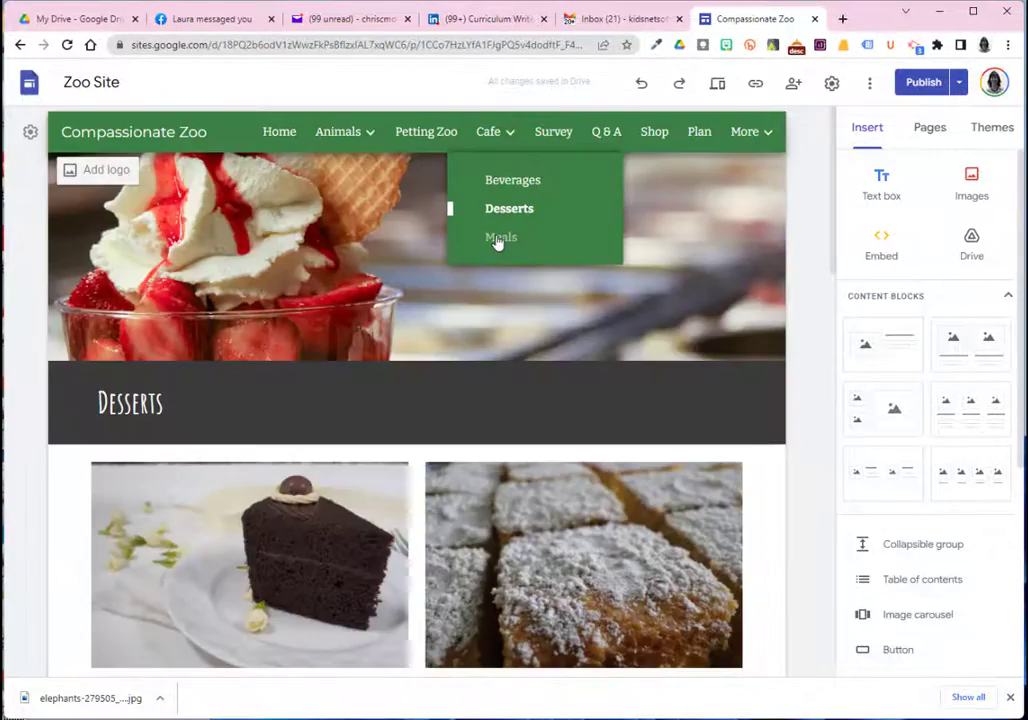
# - Go to the Meals page and review its header, heading and food picture gallery
pyautogui.click(498, 242)
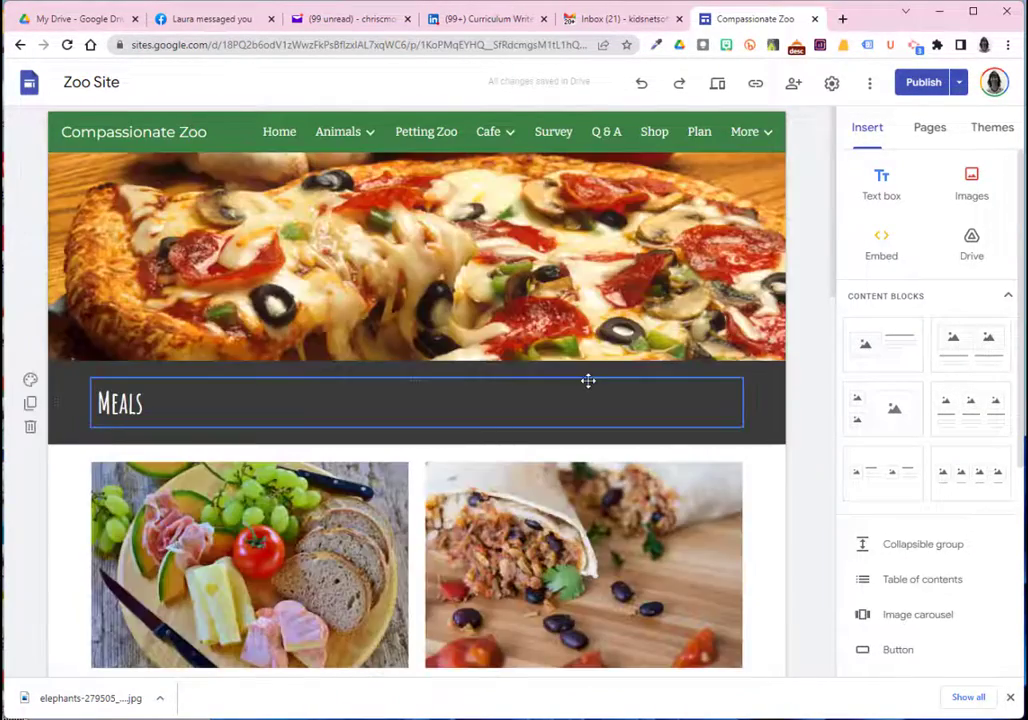
pyautogui.scroll(-4, 588, 381)
pyautogui.click(375, 215)
pyautogui.click(528, 207)
pyautogui.click(583, 440)
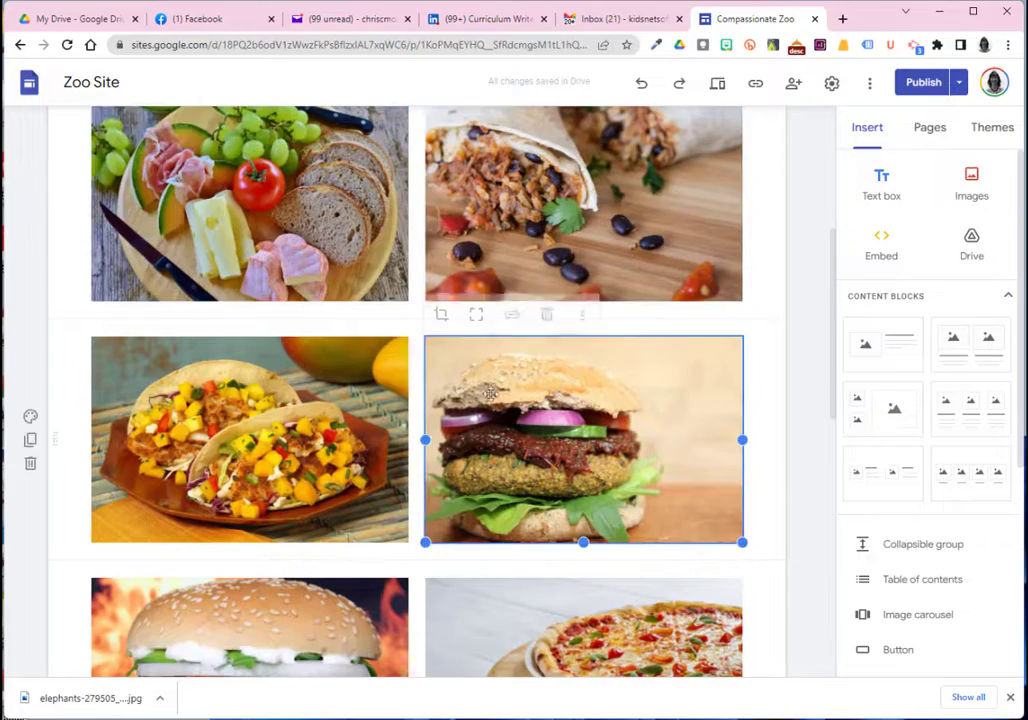
pyautogui.click(362, 398)
pyautogui.scroll(-1, 362, 398)
pyautogui.scroll(-7, 360, 396)
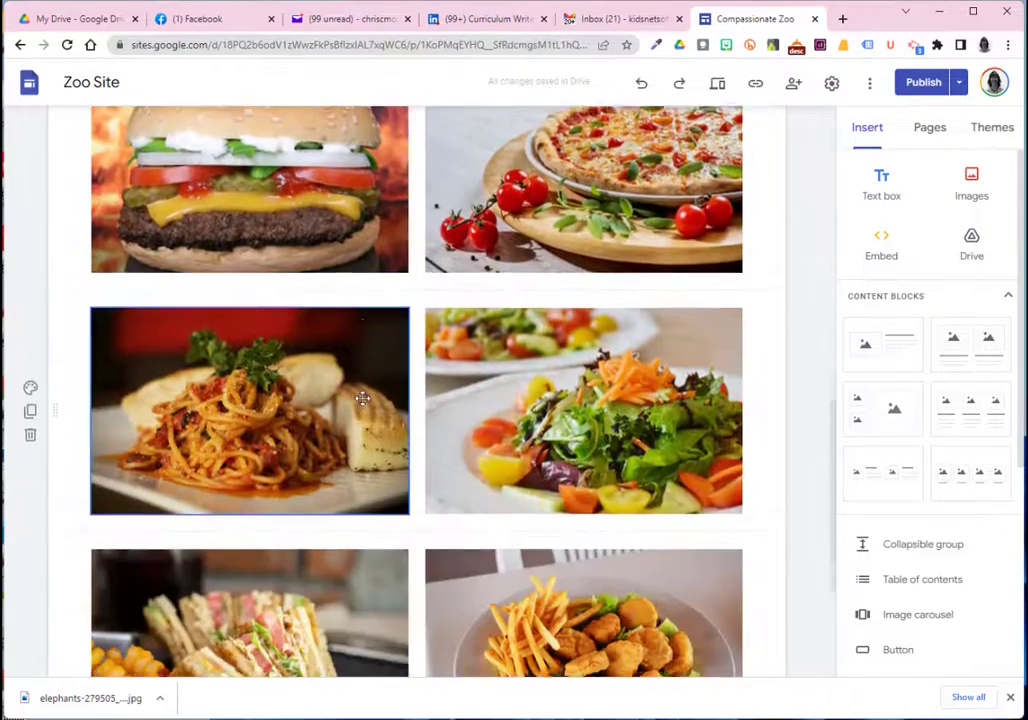
pyautogui.scroll(10, 673, 420)
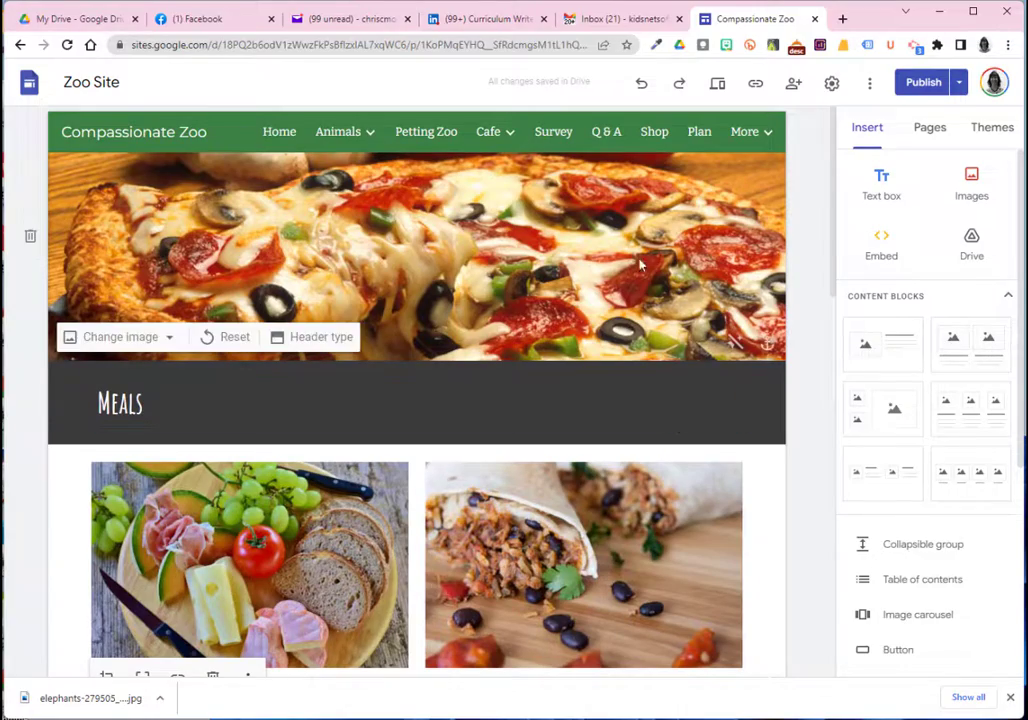
# - Open the empty Survey page and delete it from the site
pyautogui.click(551, 133)
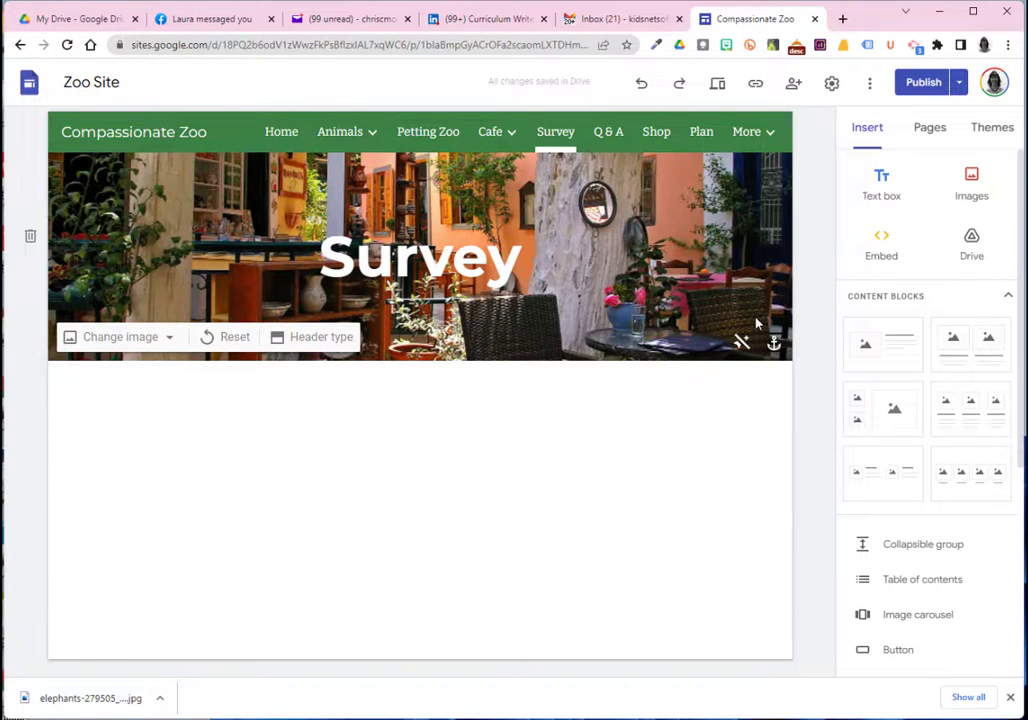
pyautogui.click(929, 128)
pyautogui.scroll(-3, 996, 509)
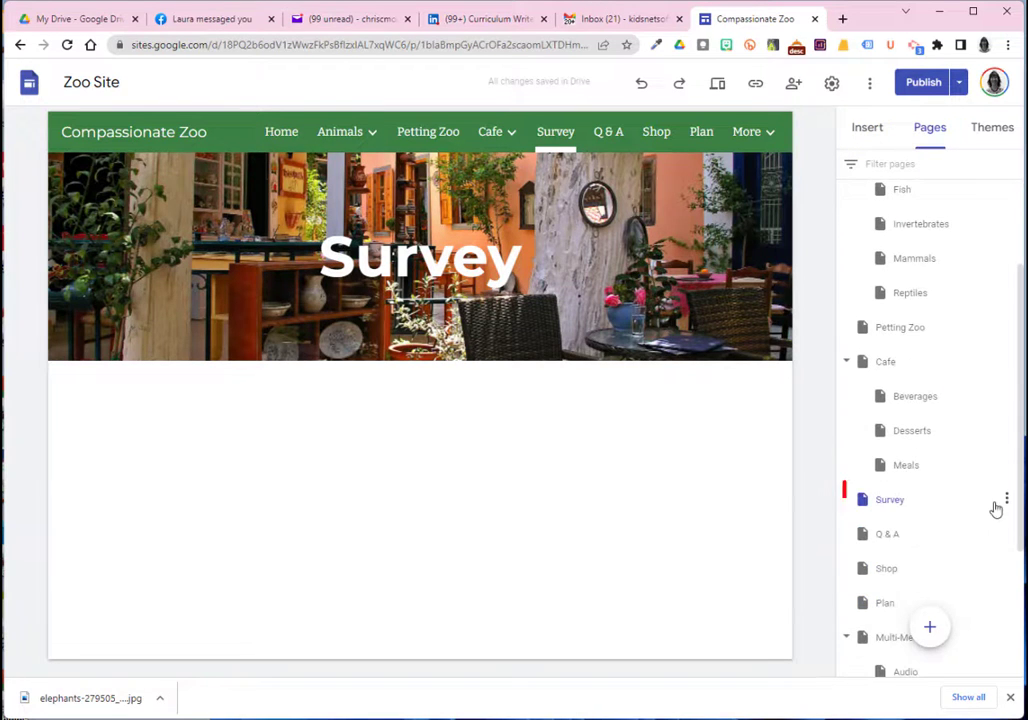
pyautogui.click(1008, 500)
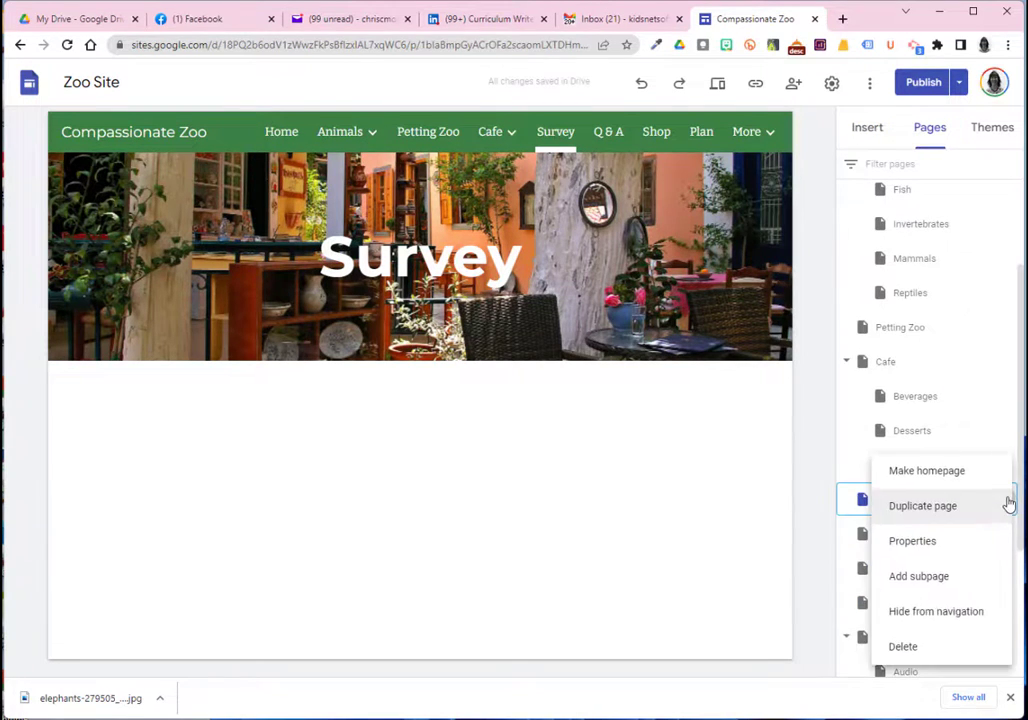
pyautogui.click(905, 647)
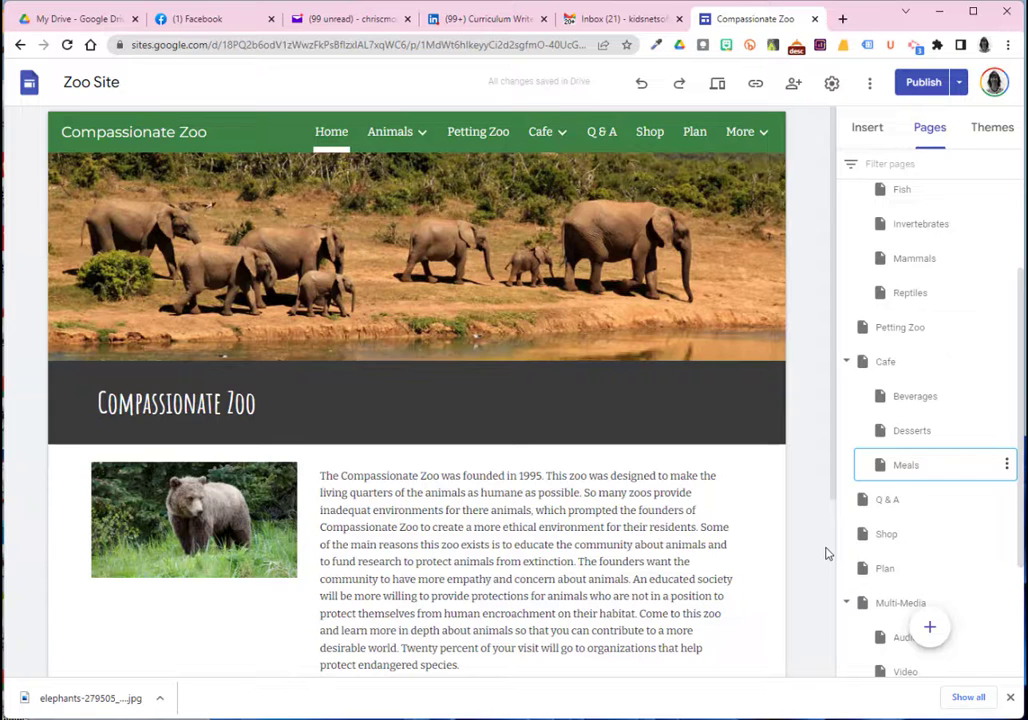
# - Compare the header and heading sections of the Q & A, Shop and Home pages
pyautogui.click(602, 132)
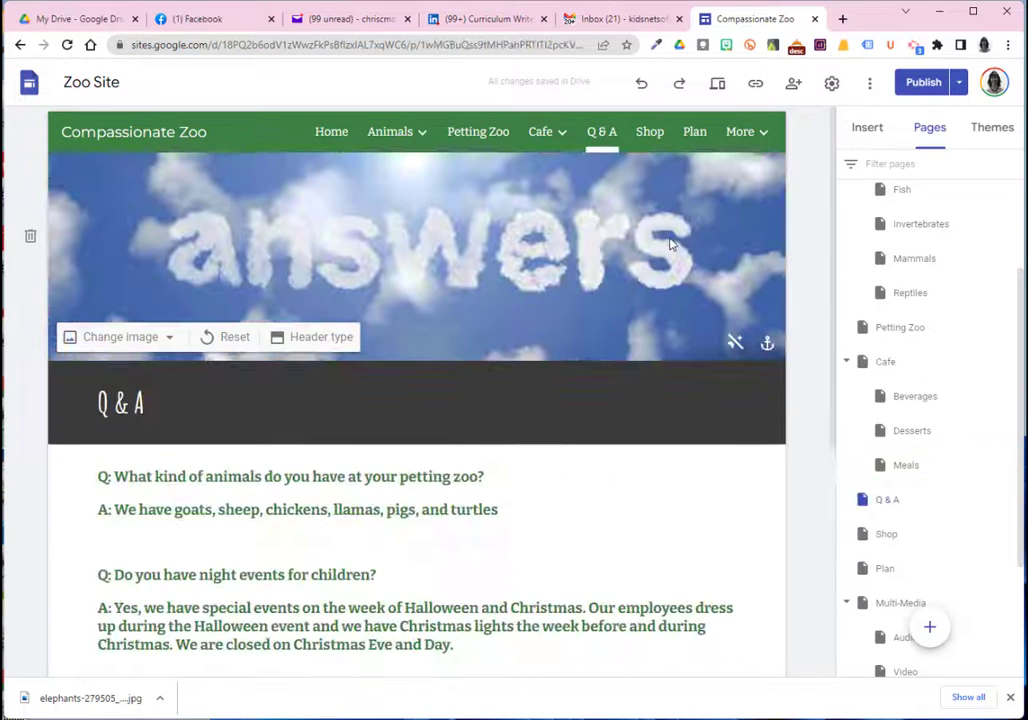
pyautogui.click(652, 132)
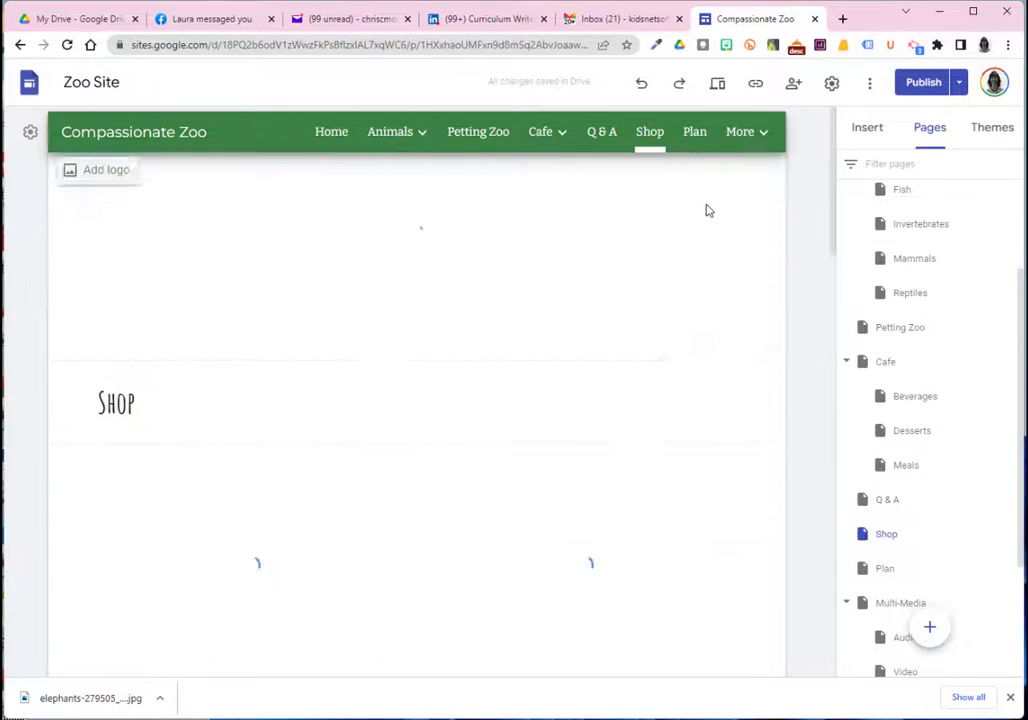
pyautogui.click(330, 132)
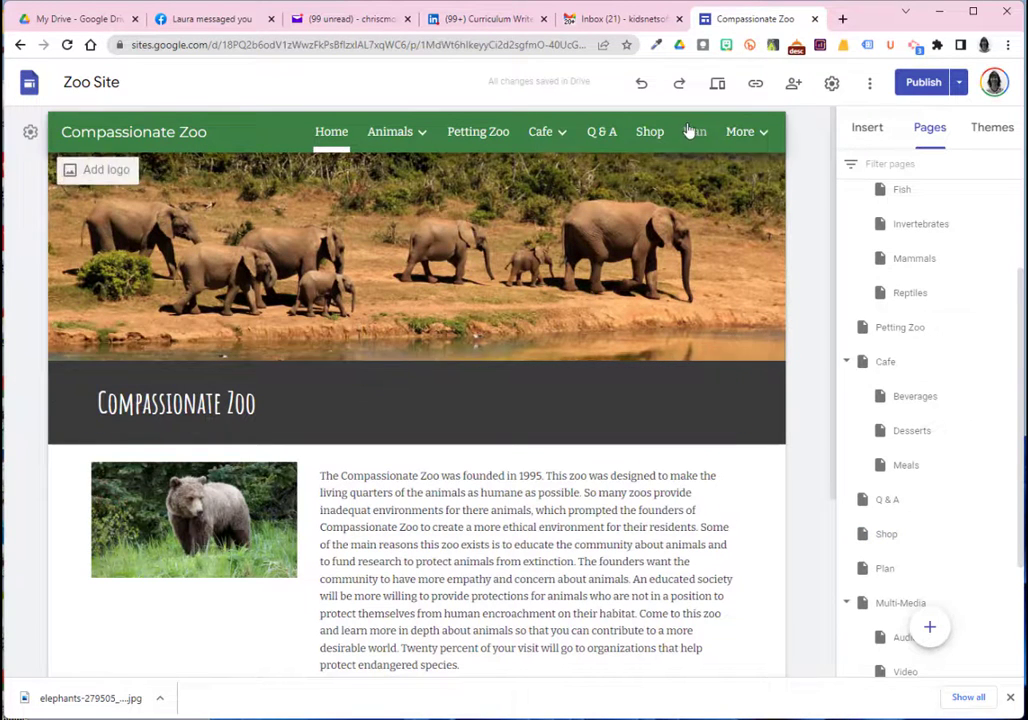
# - On the Shop page, set the heading section's color to Style 3
pyautogui.click(650, 132)
pyautogui.click(154, 401)
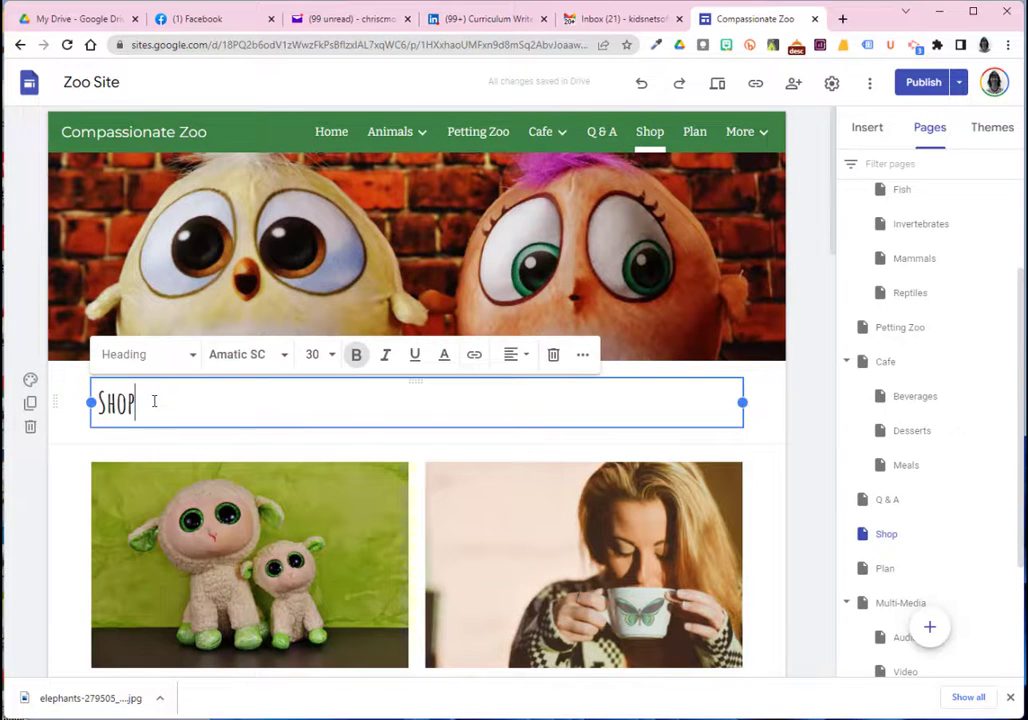
pyautogui.click(31, 381)
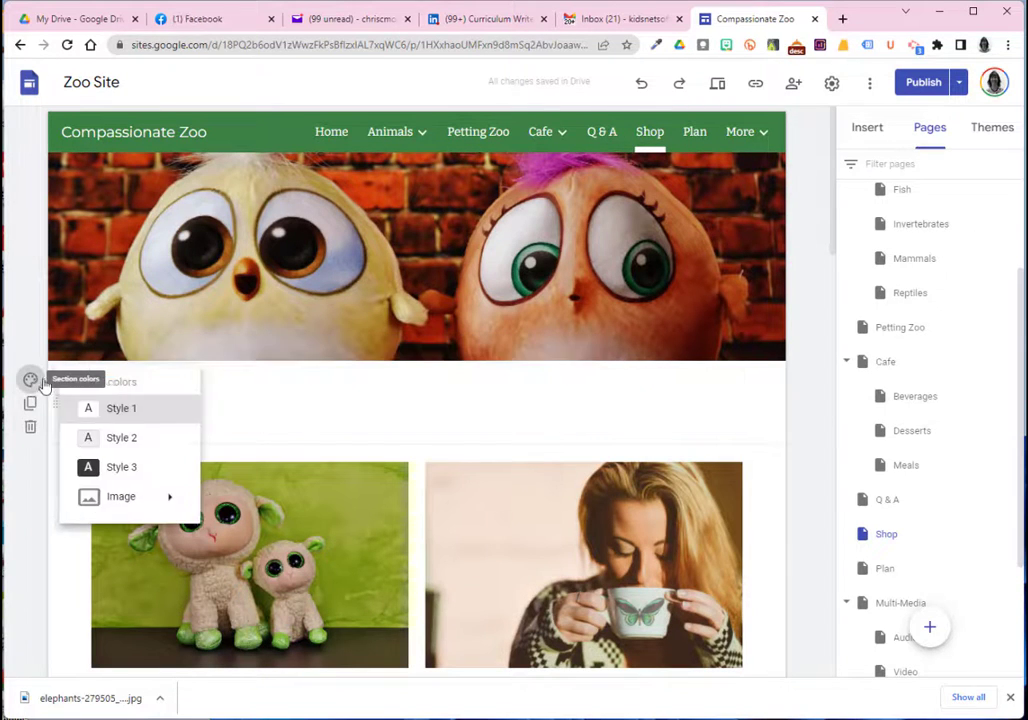
pyautogui.click(90, 466)
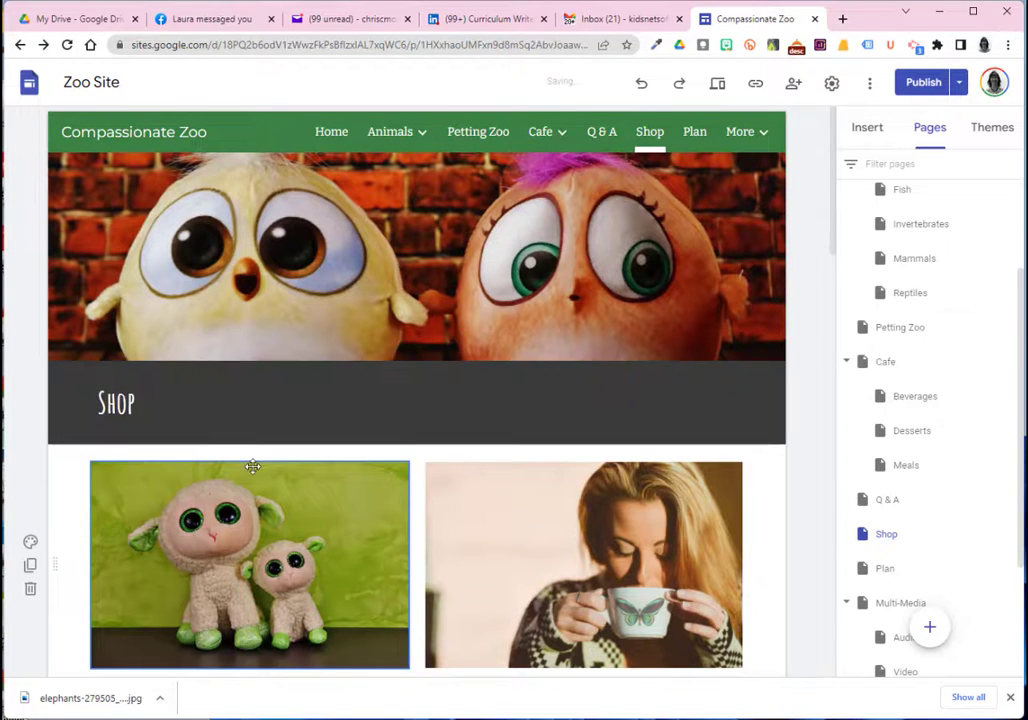
# - Review the Plan page's content and check the text style of its Location & Contact heading
pyautogui.click(693, 135)
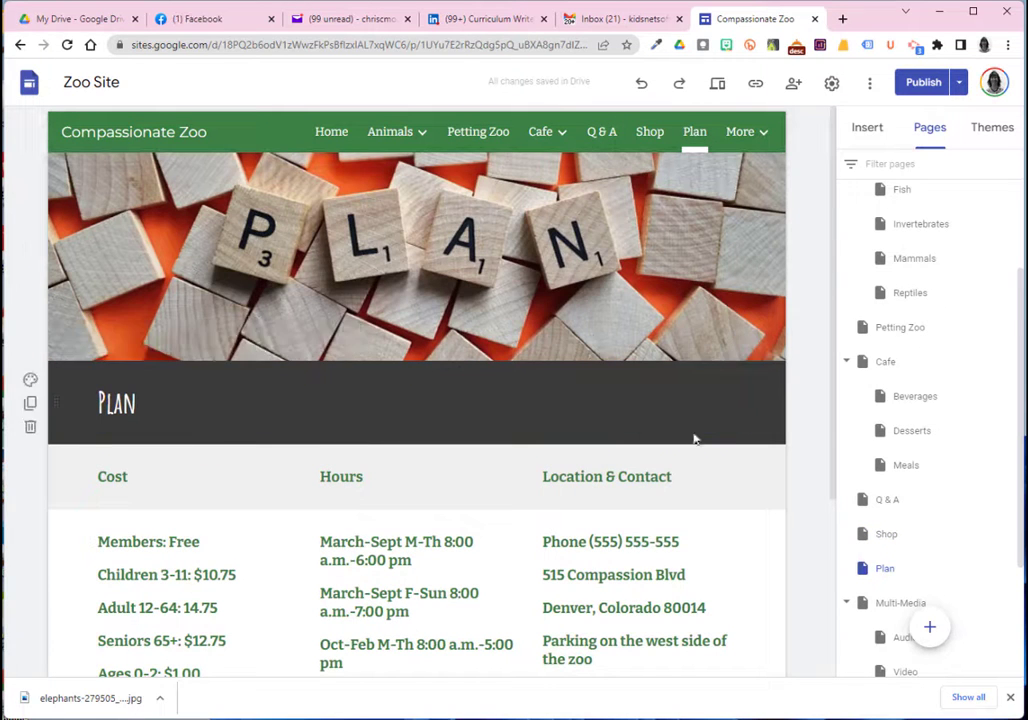
pyautogui.scroll(-3, 780, 320)
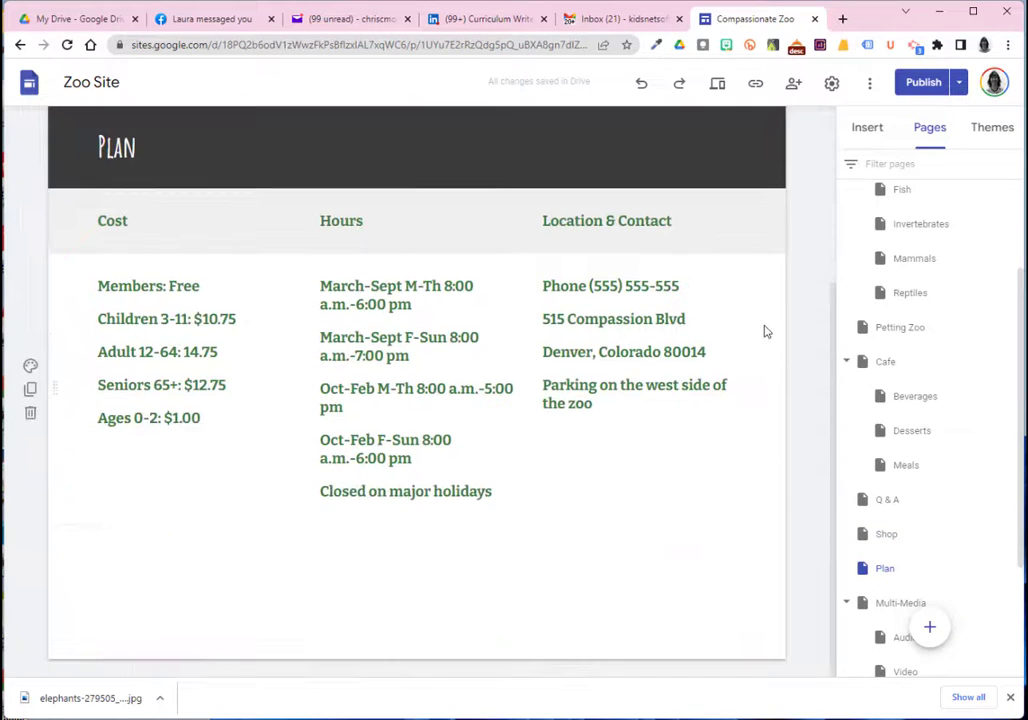
pyautogui.click(652, 221)
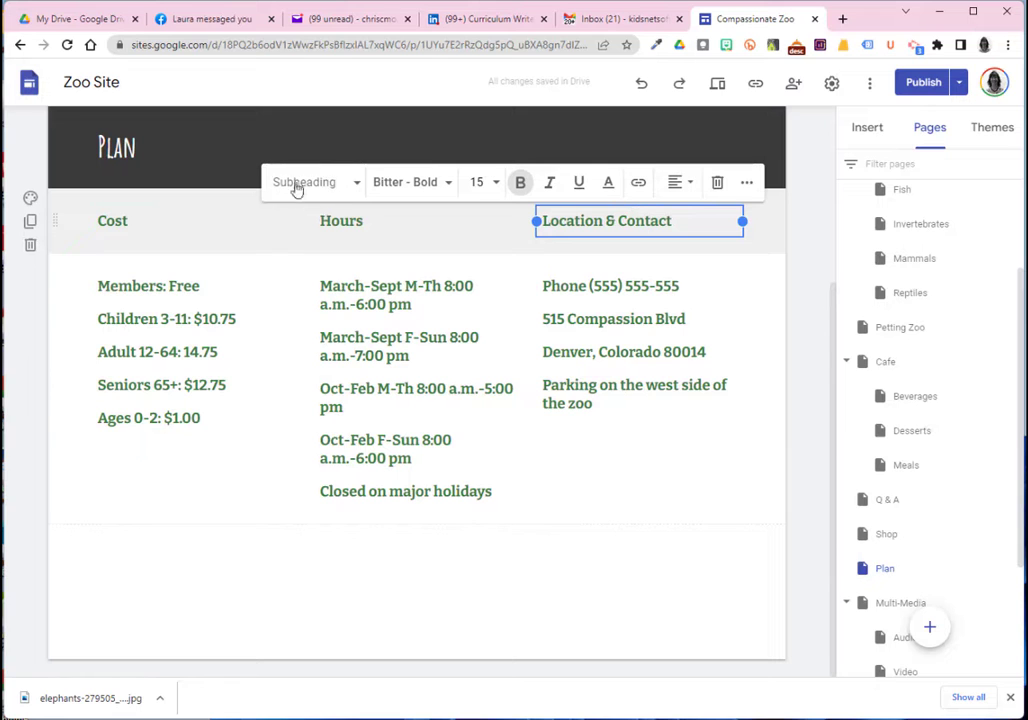
pyautogui.scroll(1, 717, 222)
pyautogui.scroll(3, 717, 222)
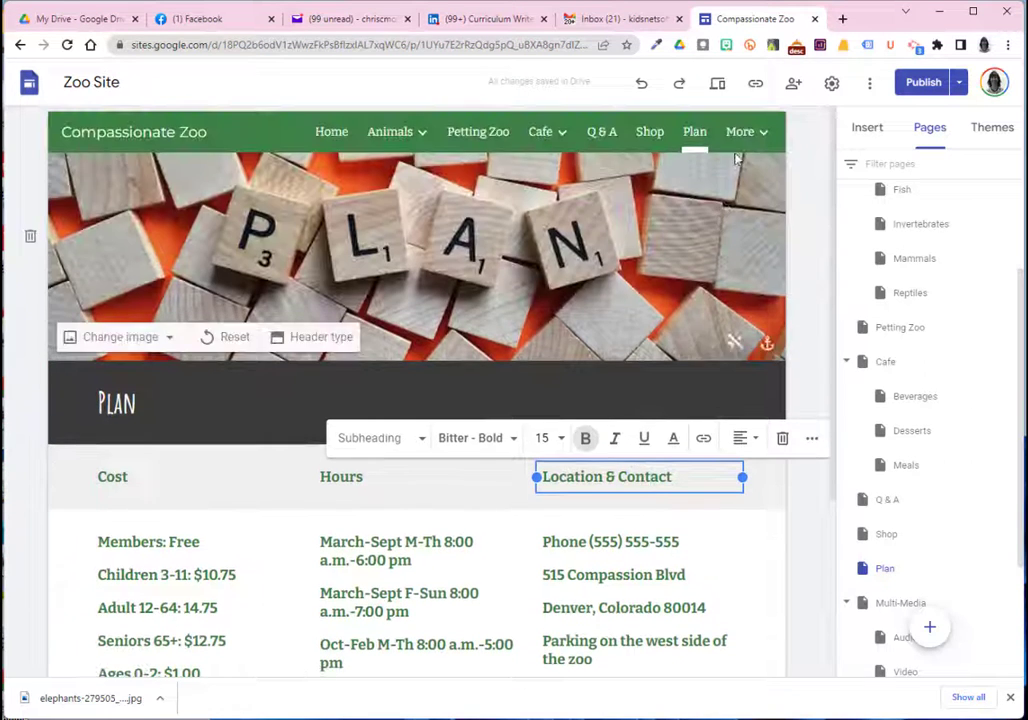
# - Go to the Multi-Media page and check the page links on the Audio and Video pictures
pyautogui.moveTo(739, 131)
pyautogui.click(666, 177)
pyautogui.click(222, 483)
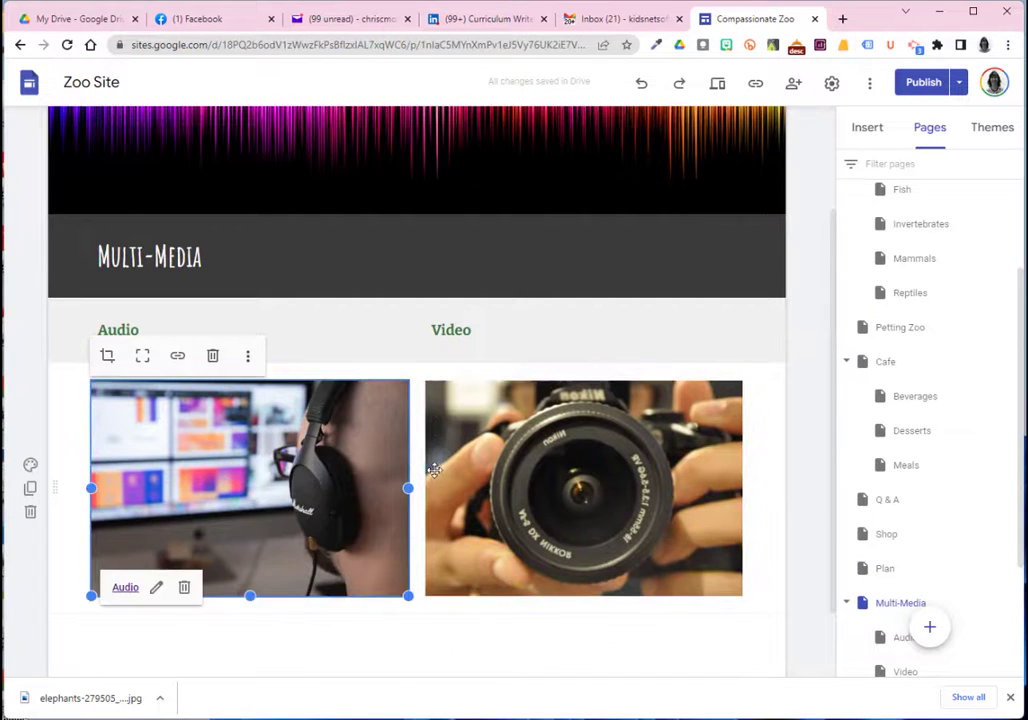
pyautogui.click(515, 474)
pyautogui.scroll(3, 530, 465)
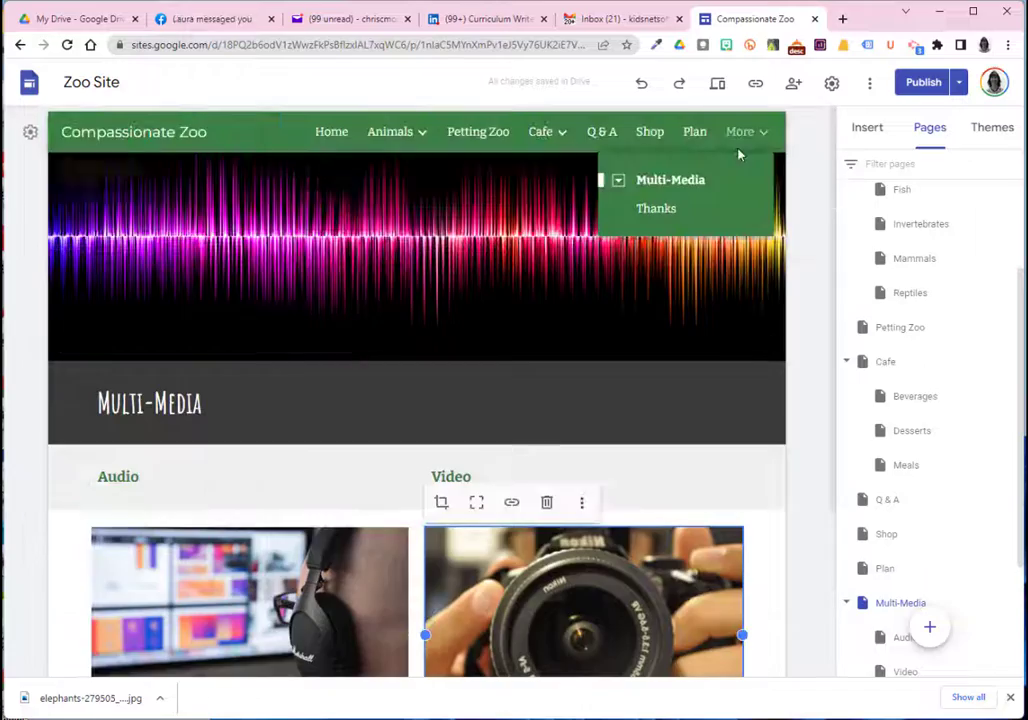
# - Open the Audio subpage and check the Drive links on the zebra, sea lions and chimpanzee pictures
pyautogui.click(620, 184)
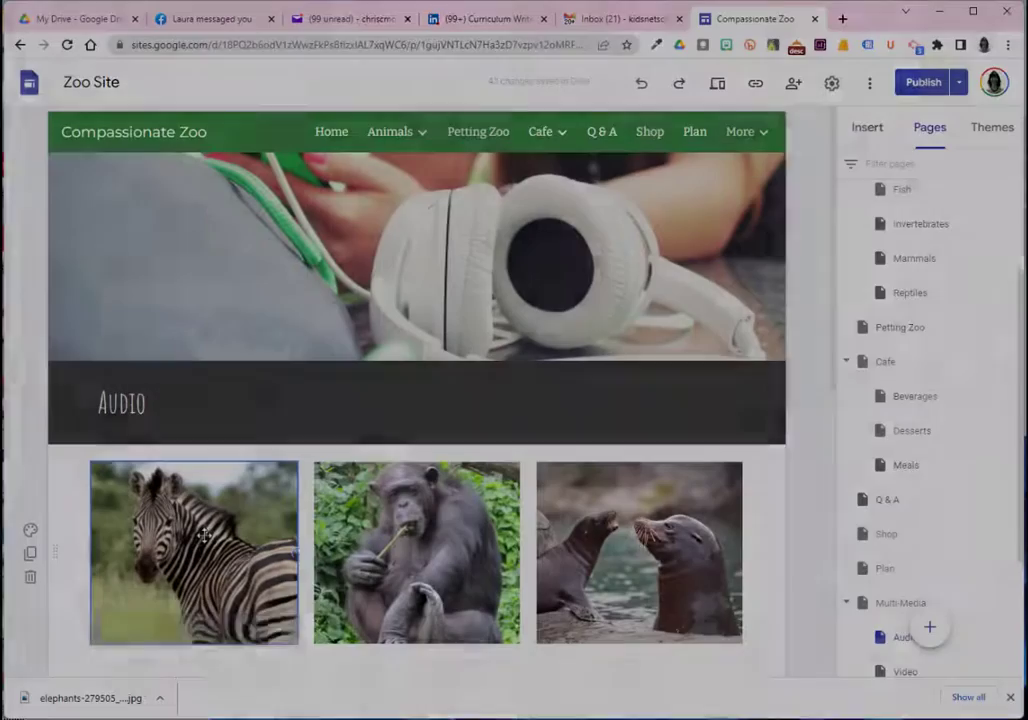
pyautogui.click(210, 553)
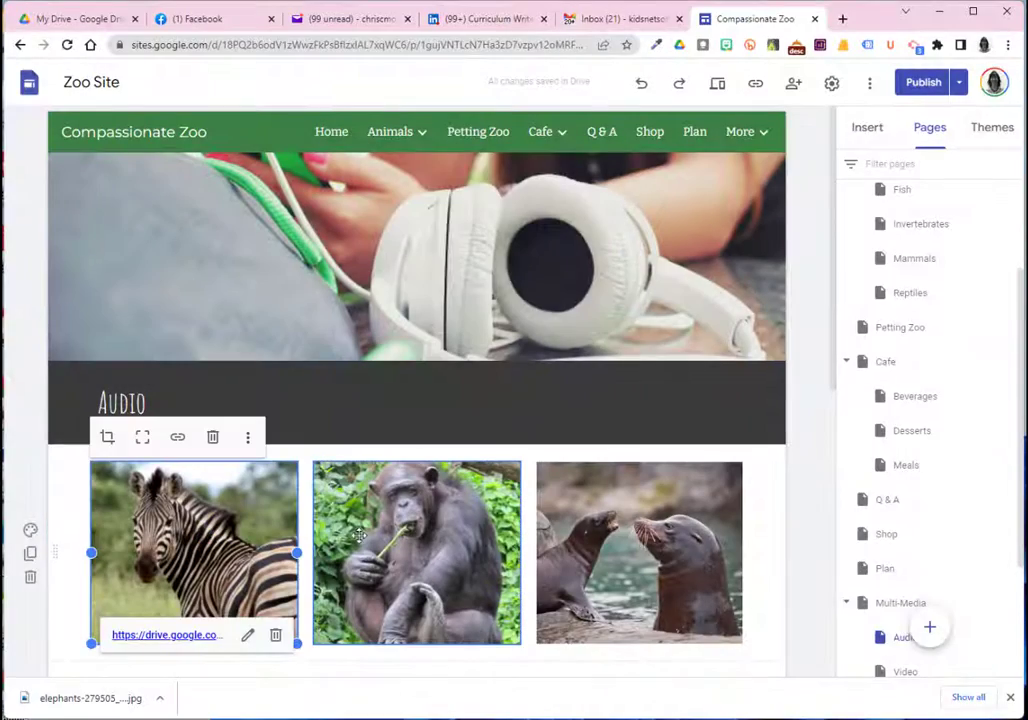
pyautogui.click(630, 550)
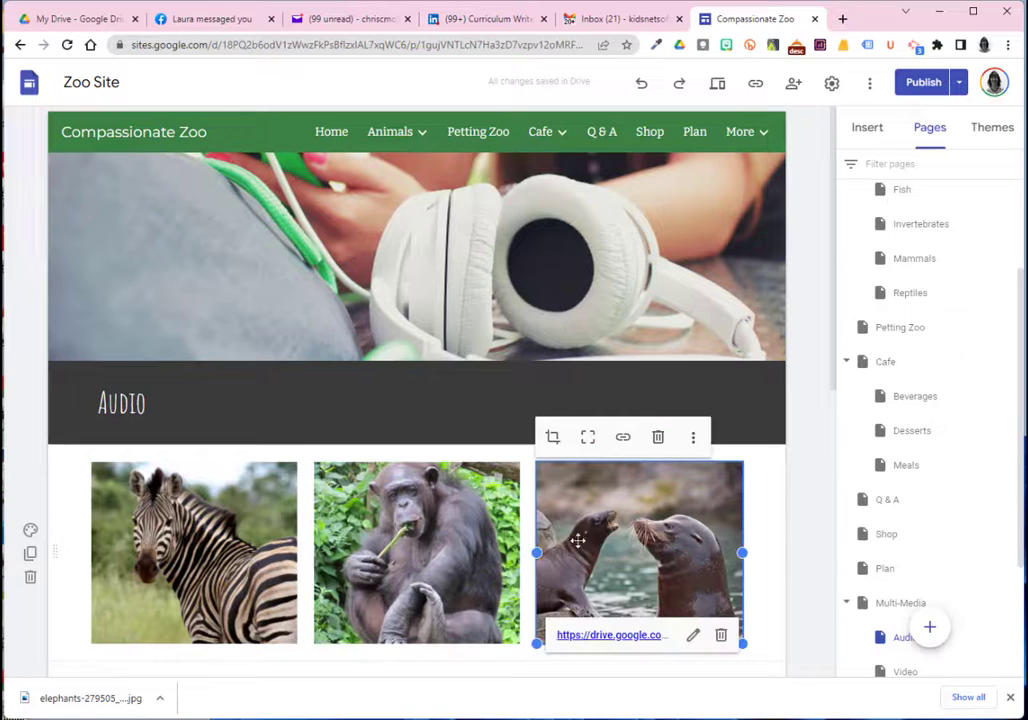
pyautogui.click(408, 562)
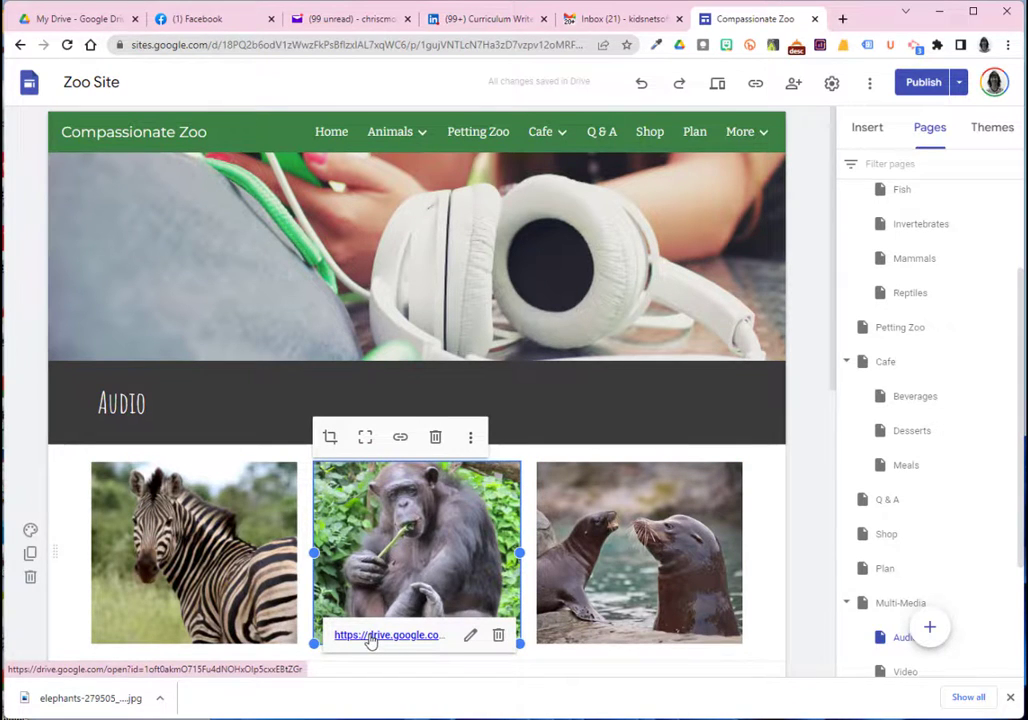
# - Open the Video subpage and check the Drive links on the meerkat, hedgehog, tortoise, chameleon, bear and monkey pictures
pyautogui.click(747, 131)
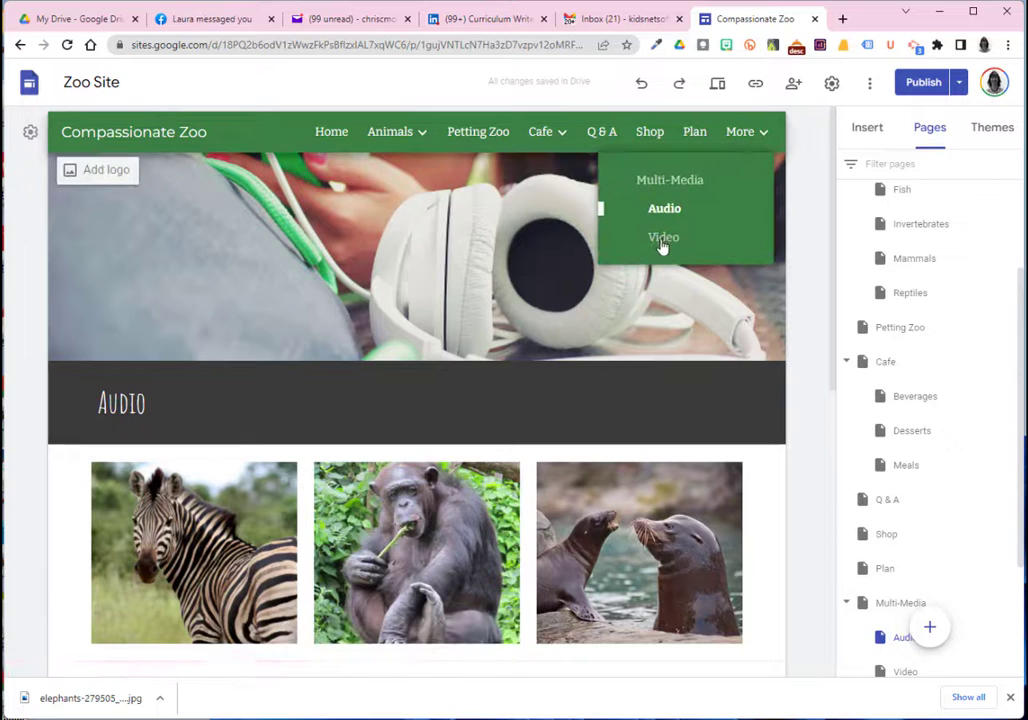
pyautogui.click(663, 236)
pyautogui.scroll(-3, 688, 401)
pyautogui.click(230, 280)
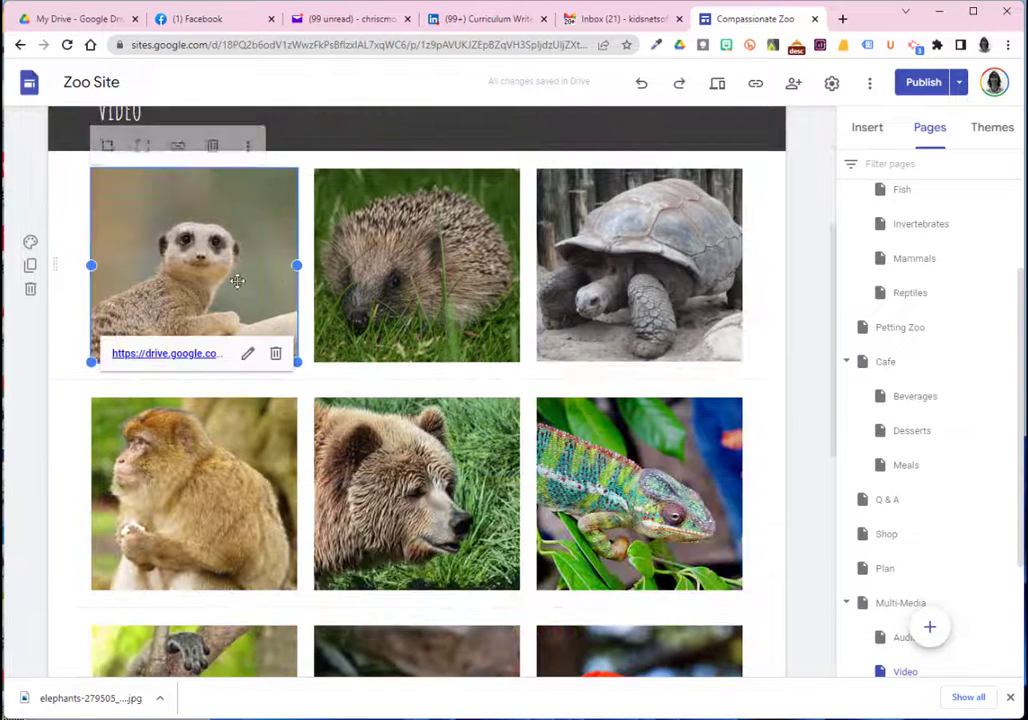
pyautogui.click(349, 283)
pyautogui.click(592, 275)
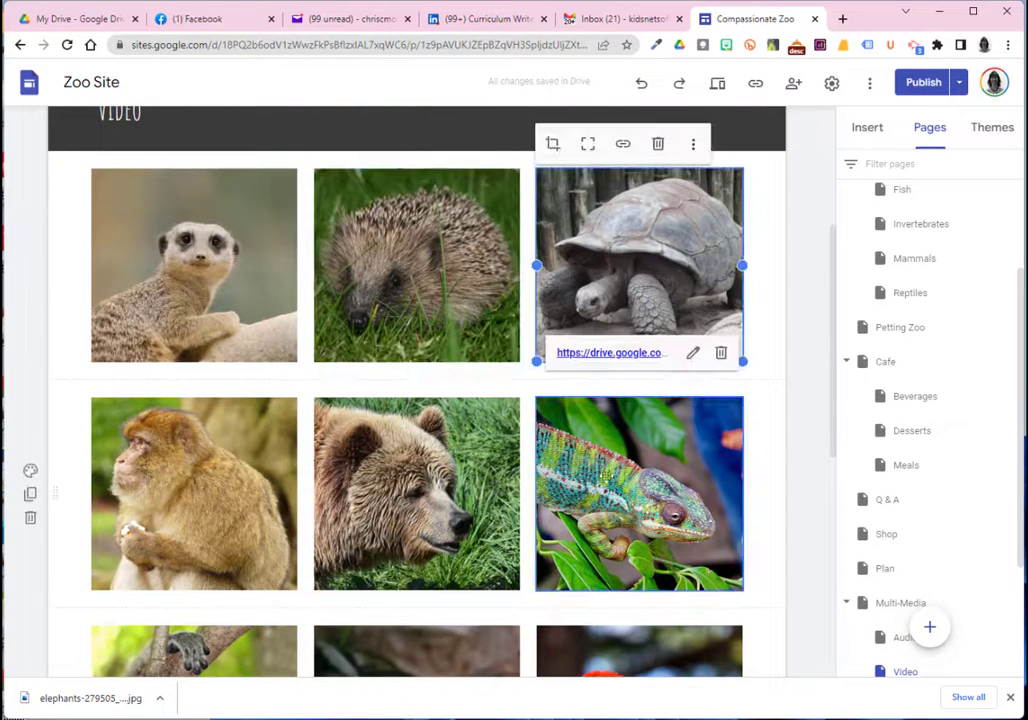
pyautogui.click(606, 481)
pyautogui.click(435, 512)
pyautogui.click(254, 502)
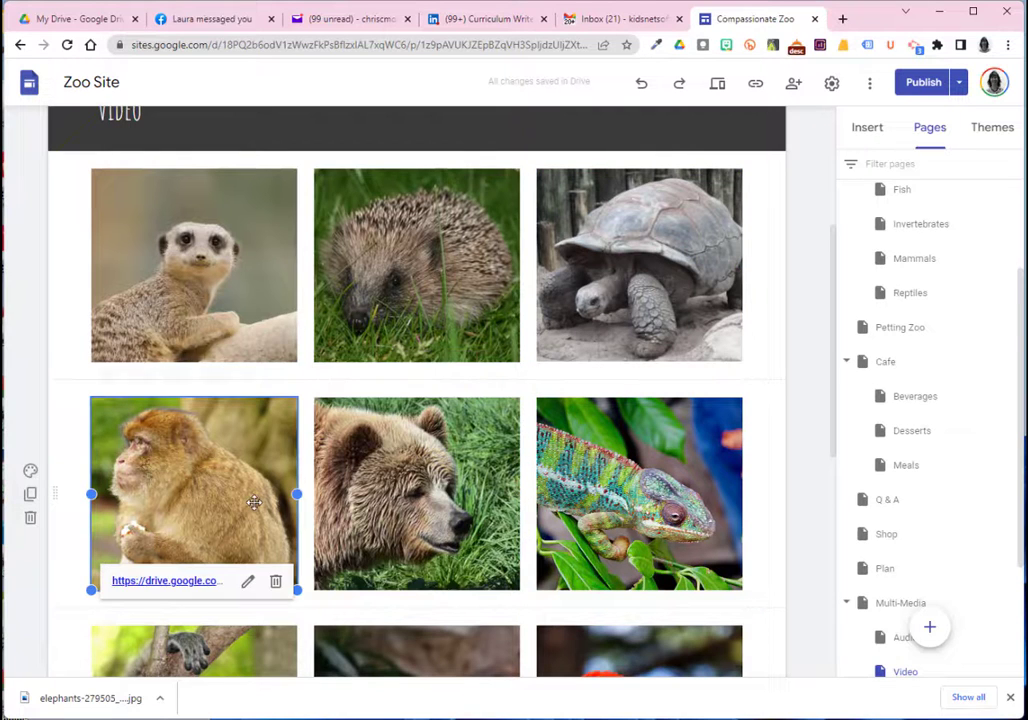
# - Check the Drive links on the lemur, lizard, parrot, toad, snail and beaver pictures in the Video page's last two rows
pyautogui.scroll(-3, 253, 497)
pyautogui.click(253, 498)
pyautogui.click(394, 498)
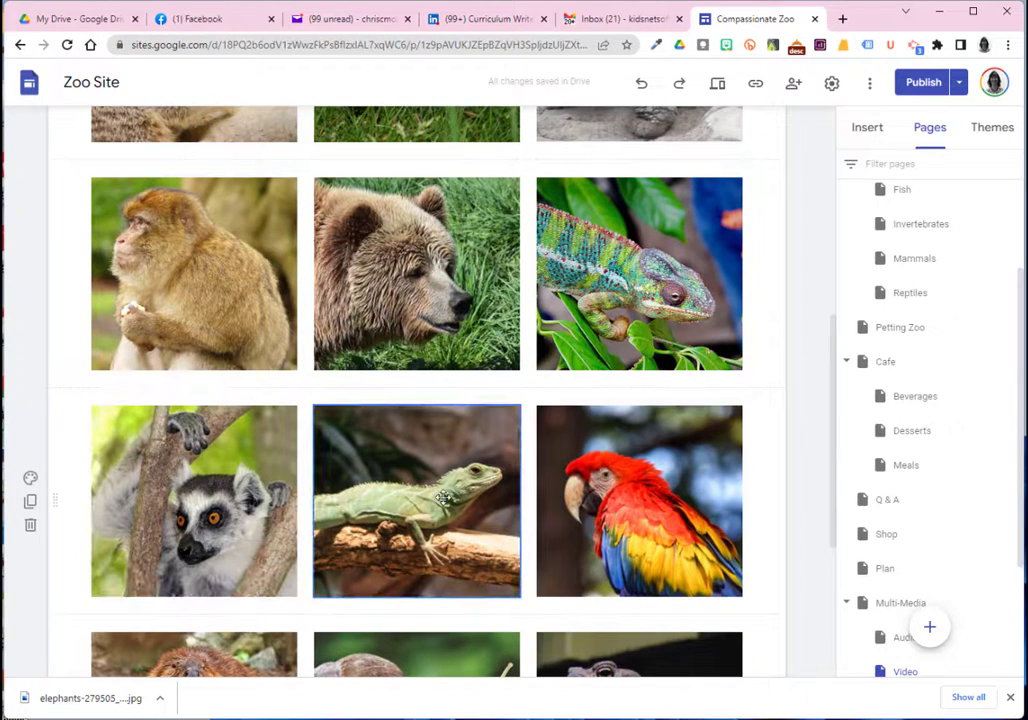
pyautogui.click(446, 500)
pyautogui.click(585, 501)
pyautogui.scroll(-5, 595, 490)
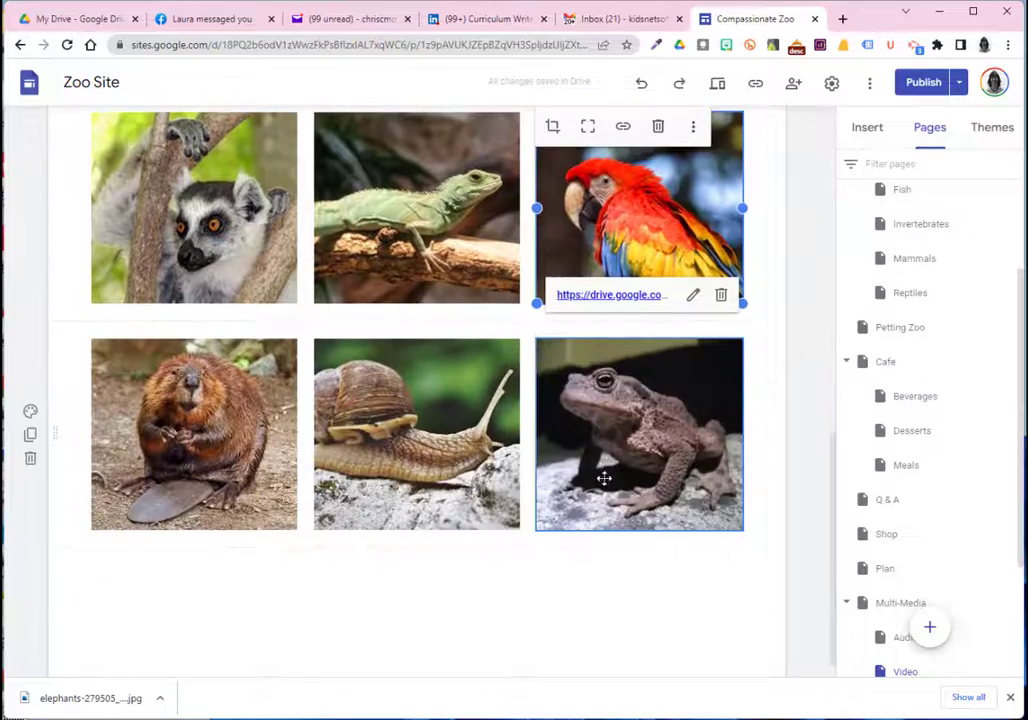
pyautogui.click(608, 455)
pyautogui.click(365, 357)
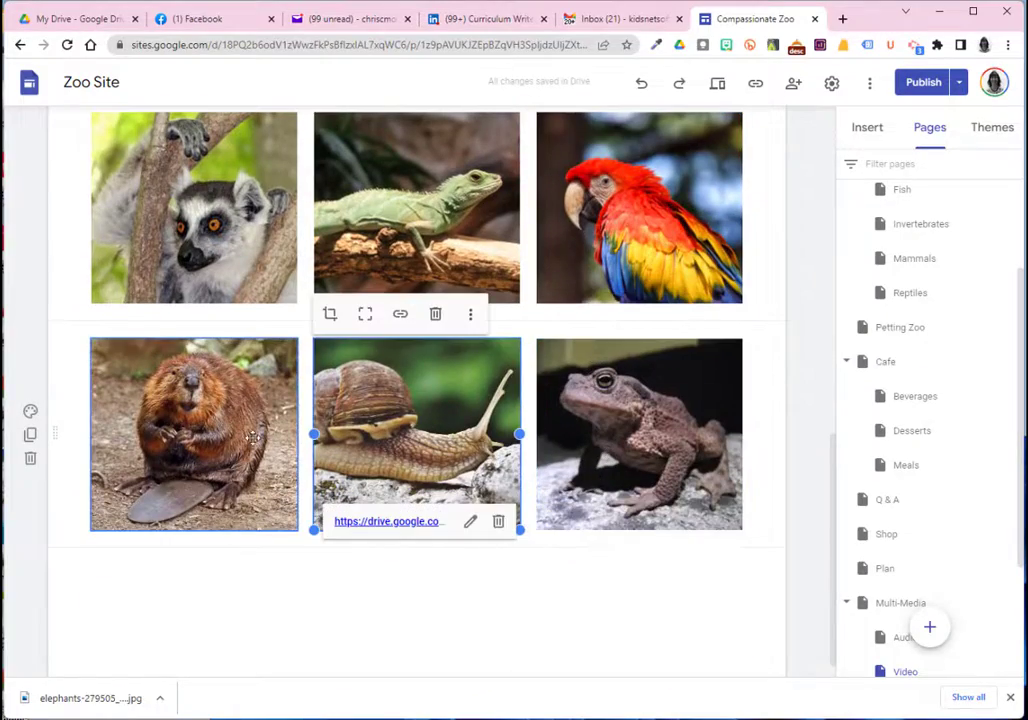
pyautogui.click(229, 430)
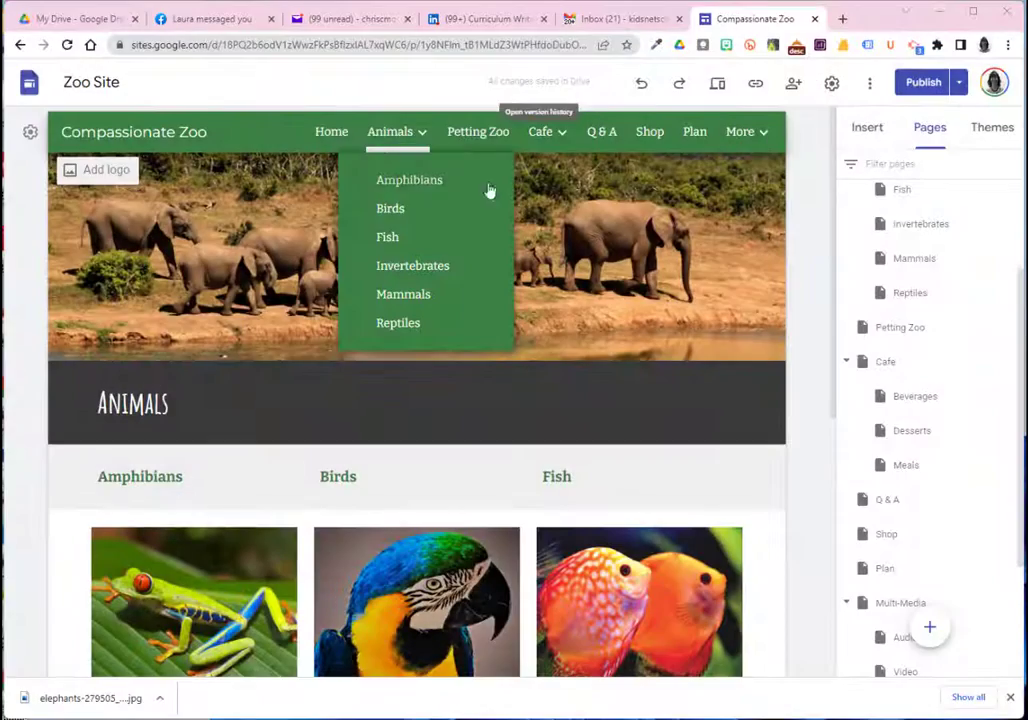
# - Return to the Home page and publish the site's draft changes, including the updated Home and Shop pages and deleted Survey page
pyautogui.click(329, 132)
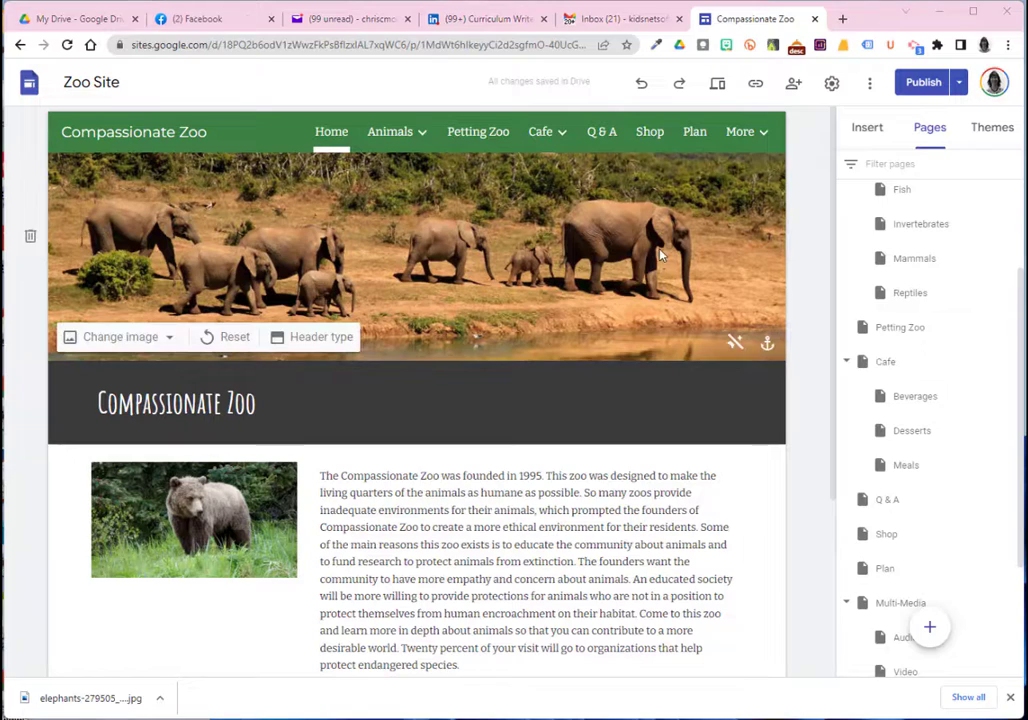
pyautogui.click(914, 84)
pyautogui.click(979, 85)
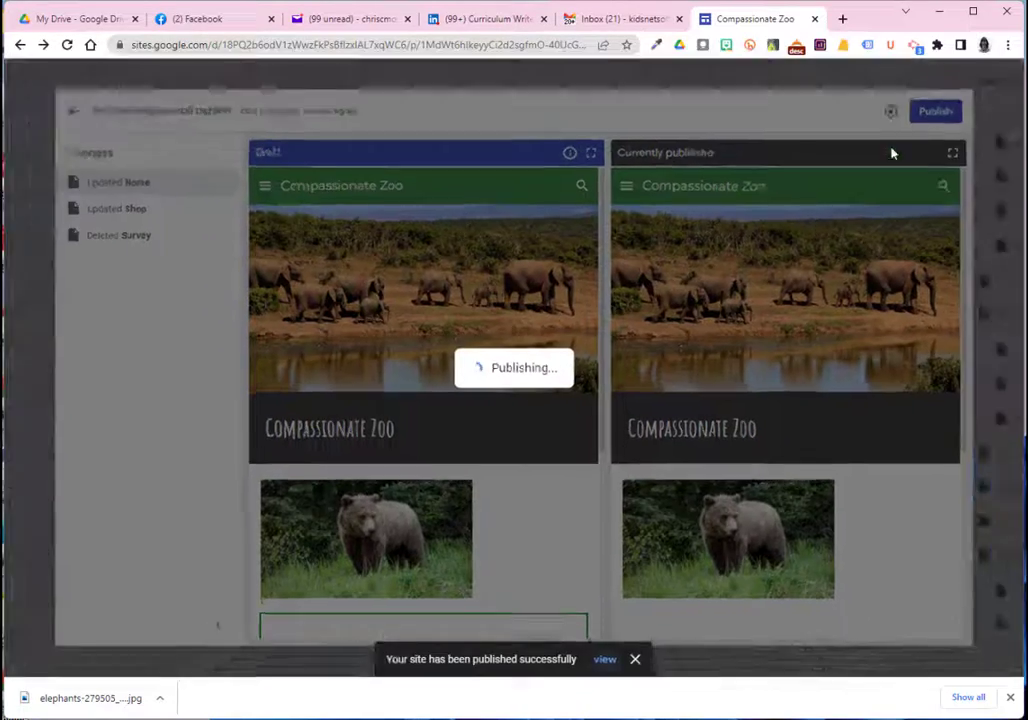